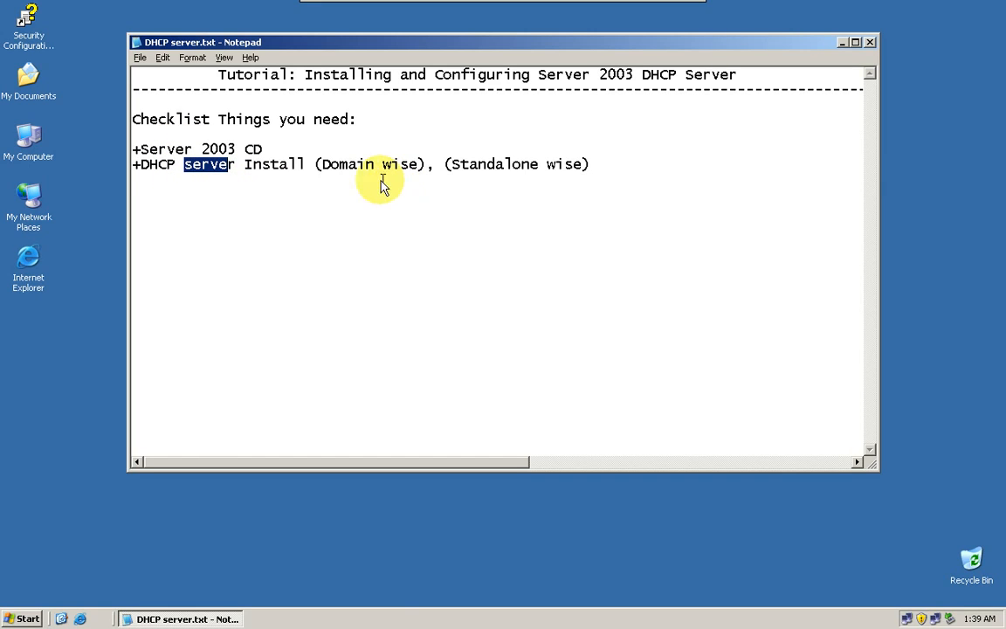
- Review the domain and standalone install notes in the DHCP server checklist and minimize the text file
{"action": "left_click", "coordinate": [317, 166]}
{"action": "left_click_drag", "start_coordinate": [320, 172], "coordinate": [588, 179]}
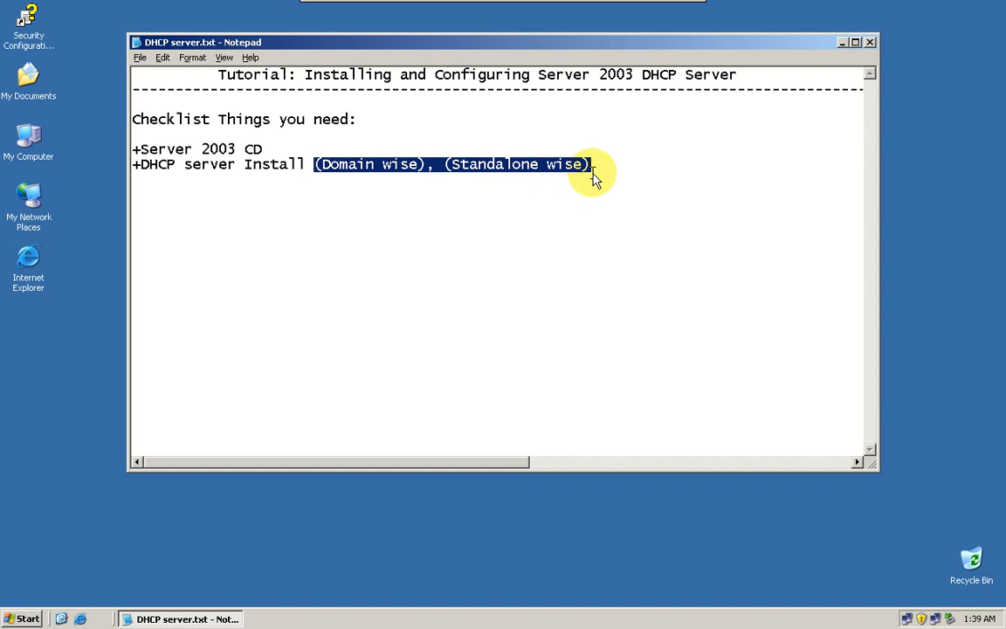
{"action": "left_click", "coordinate": [377, 179]}
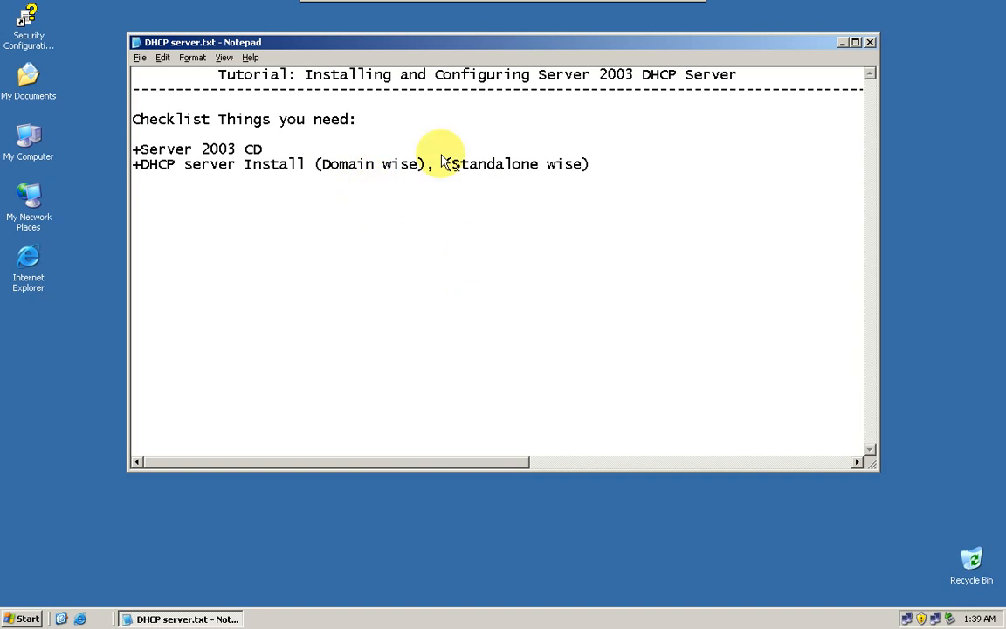
{"action": "left_click_drag", "start_coordinate": [590, 167], "coordinate": [445, 169]}
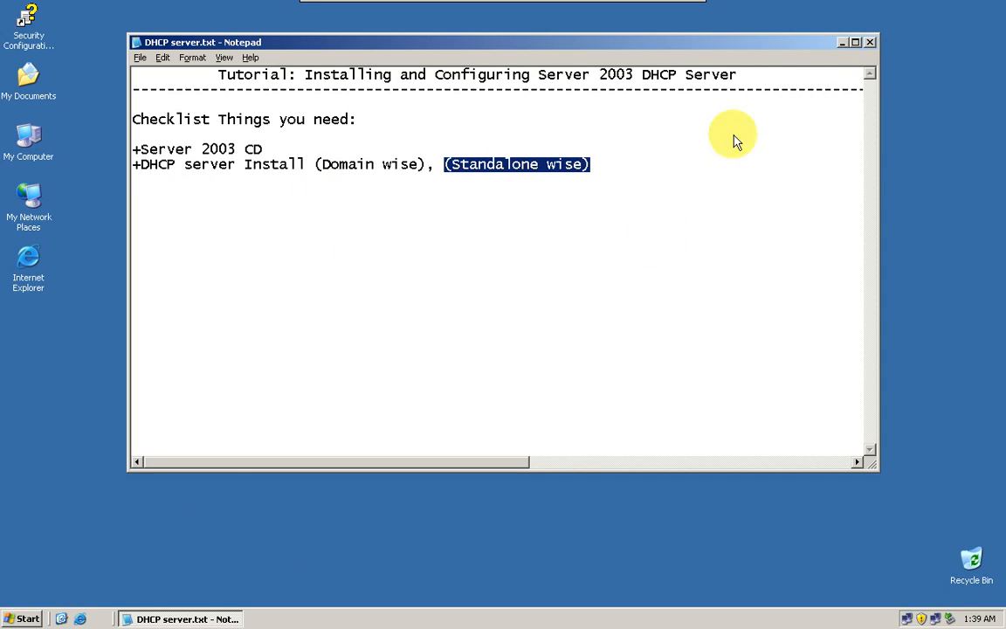
{"action": "left_click", "coordinate": [843, 43]}
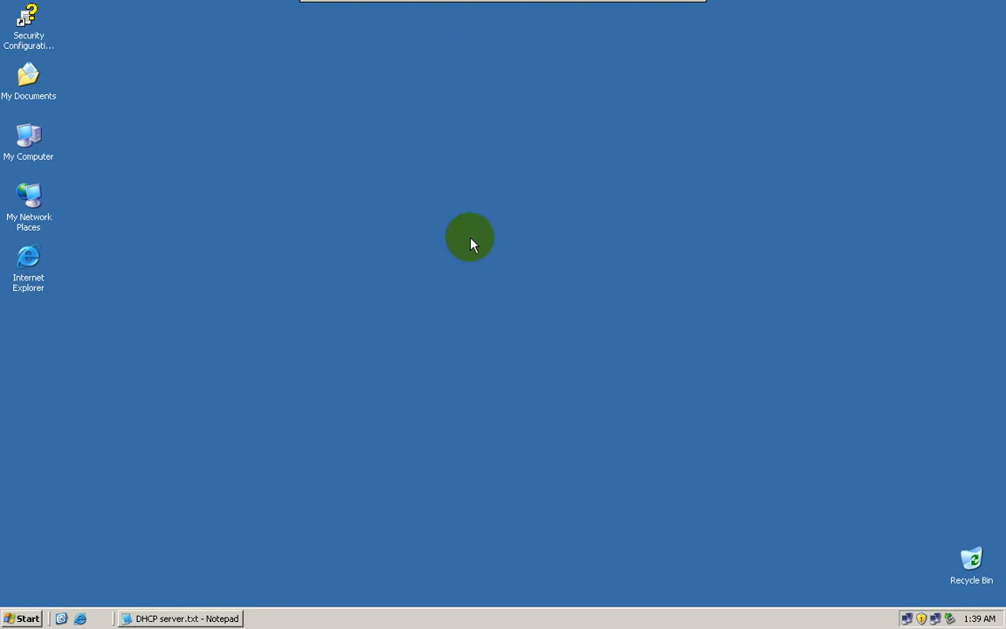
- Open Add or Remove Programs and launch the Windows Components Wizard
{"action": "left_click", "coordinate": [18, 618]}
{"action": "mouse_move", "coordinate": [249, 308]}
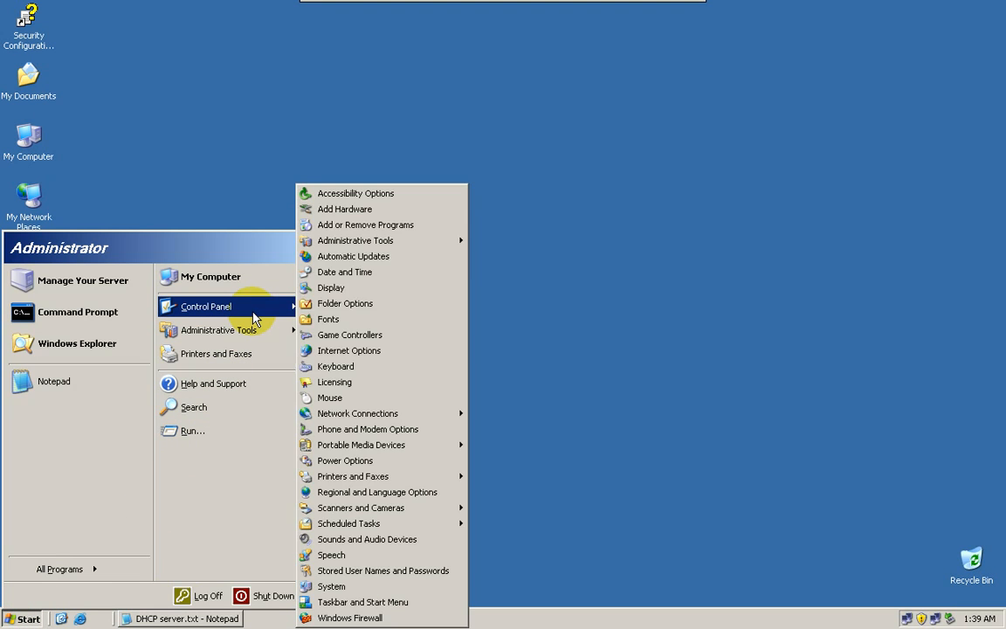
{"action": "left_click", "coordinate": [392, 229]}
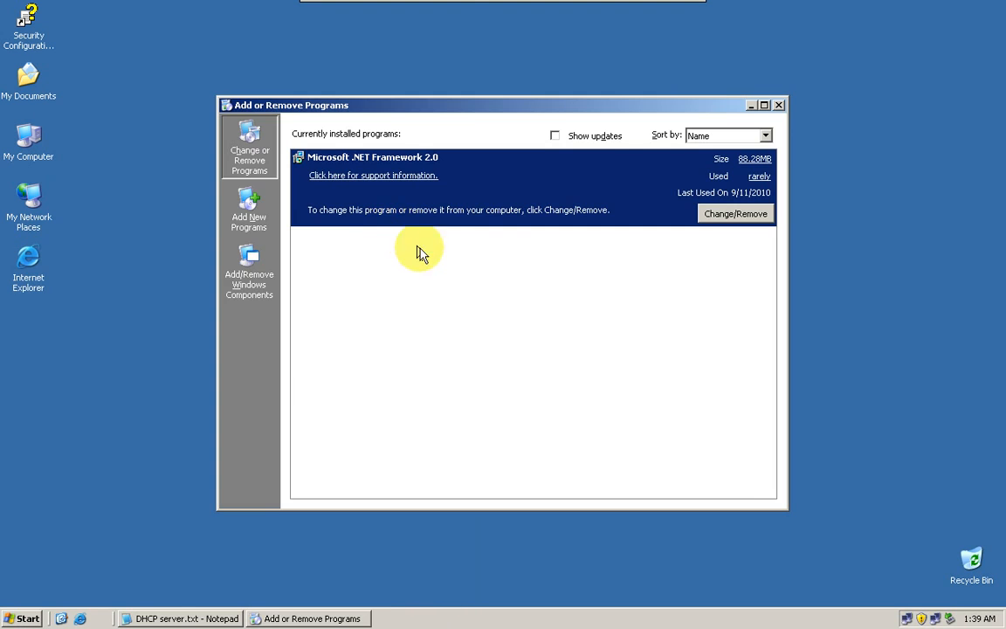
{"action": "left_click", "coordinate": [254, 288]}
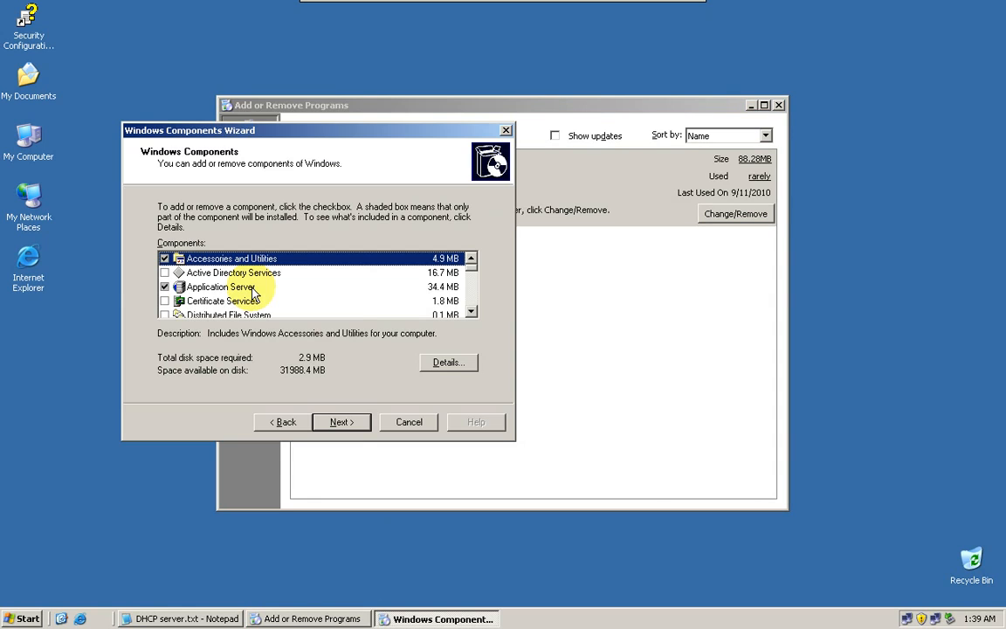
- Find Networking Services in the Windows components and show the details of its subcomponents
{"action": "triple_click", "coordinate": [471, 312]}
{"action": "left_click", "coordinate": [471, 312]}
{"action": "triple_click", "coordinate": [471, 312]}
{"action": "double_click", "coordinate": [471, 312]}
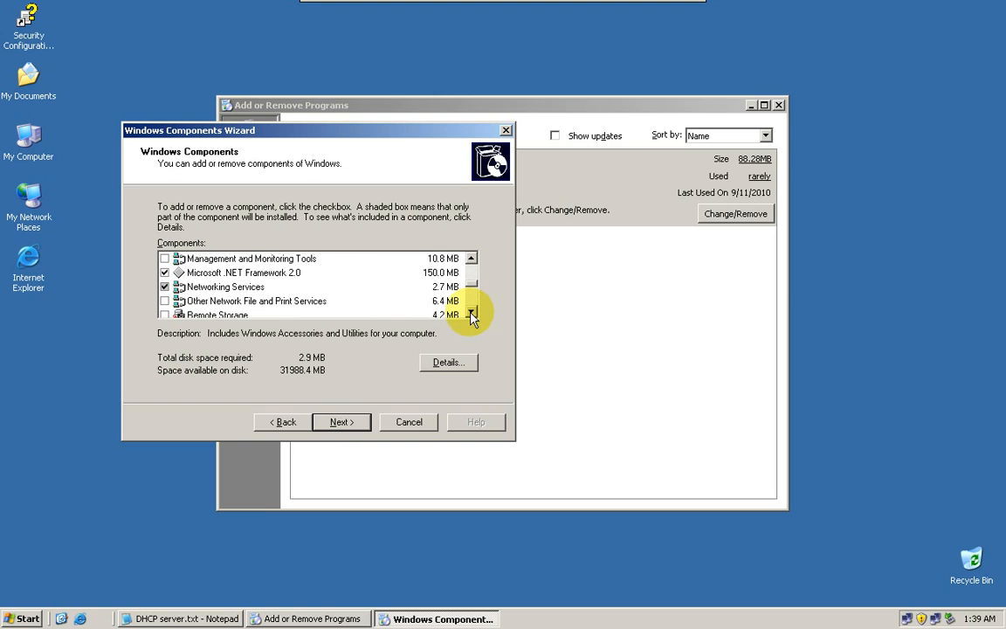
{"action": "left_click", "coordinate": [289, 288]}
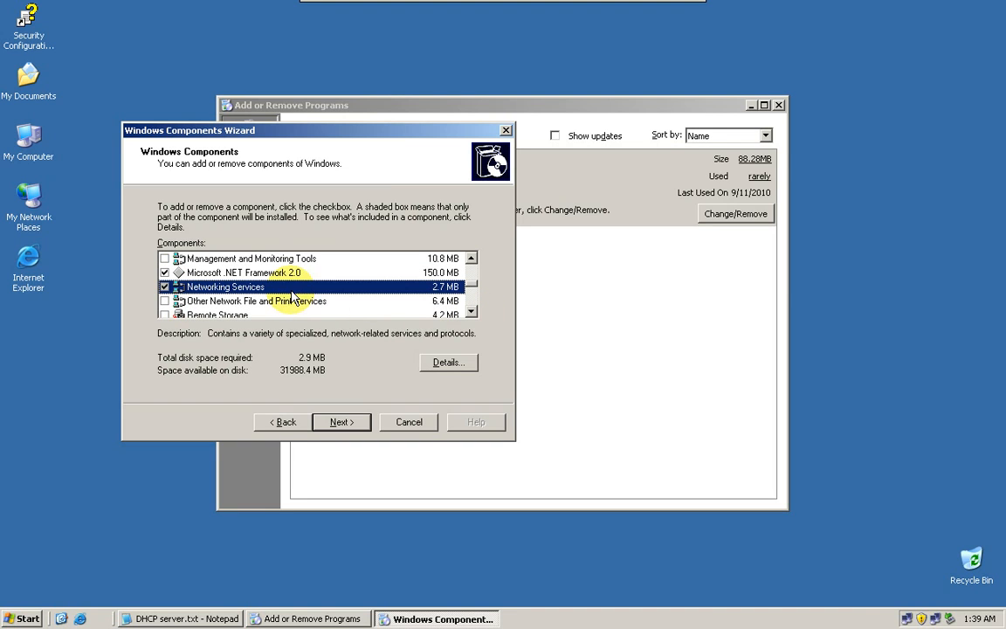
{"action": "left_click", "coordinate": [452, 363]}
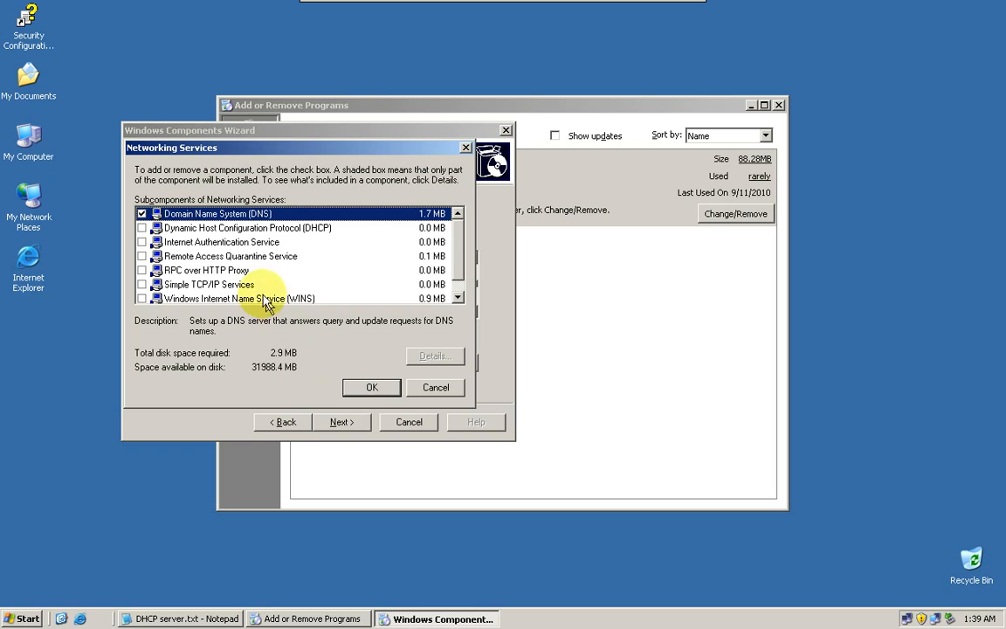
- Enable the Dynamic Host Configuration Protocol (DHCP) subcomponent and start installing it
{"action": "left_click", "coordinate": [225, 230]}
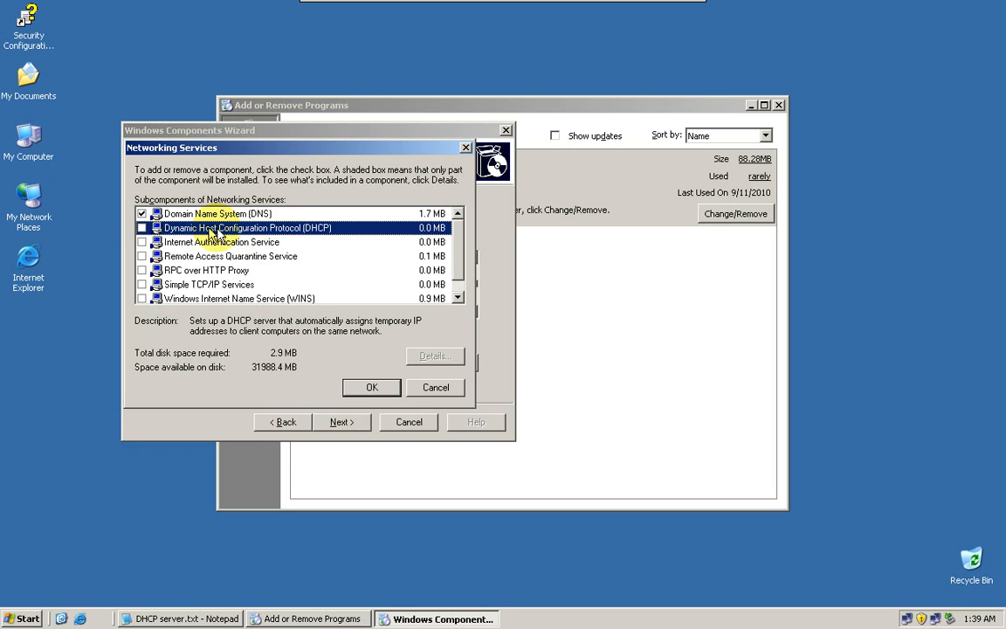
{"action": "left_click", "coordinate": [142, 228]}
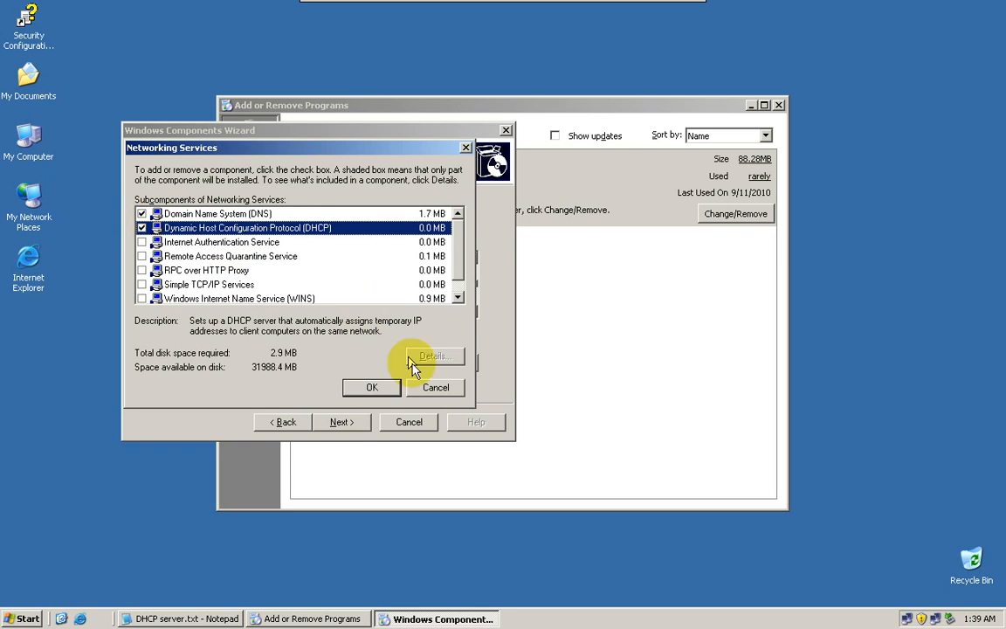
{"action": "left_click", "coordinate": [371, 388]}
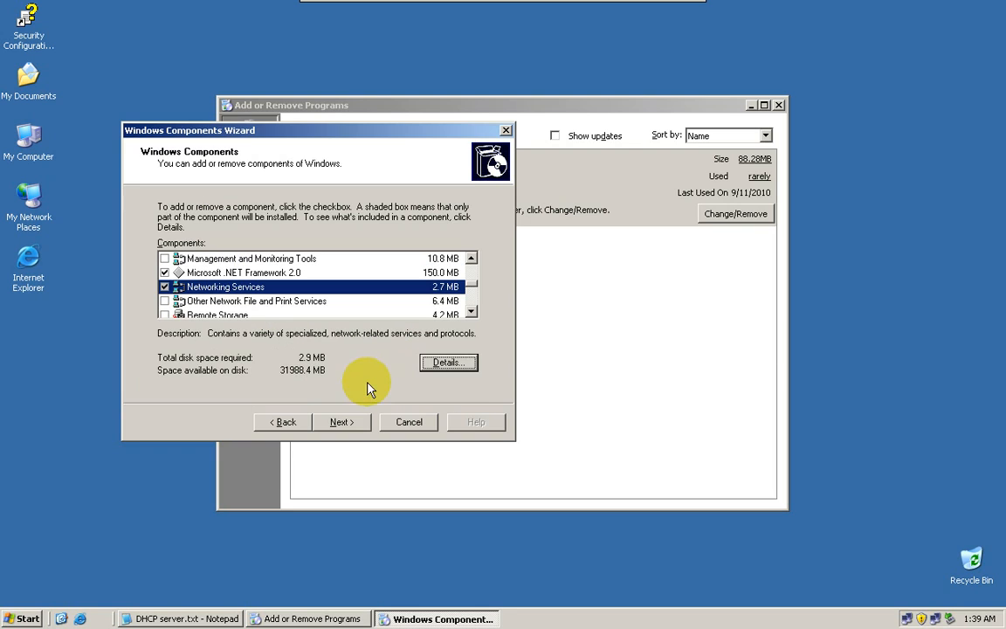
{"action": "left_click", "coordinate": [348, 423]}
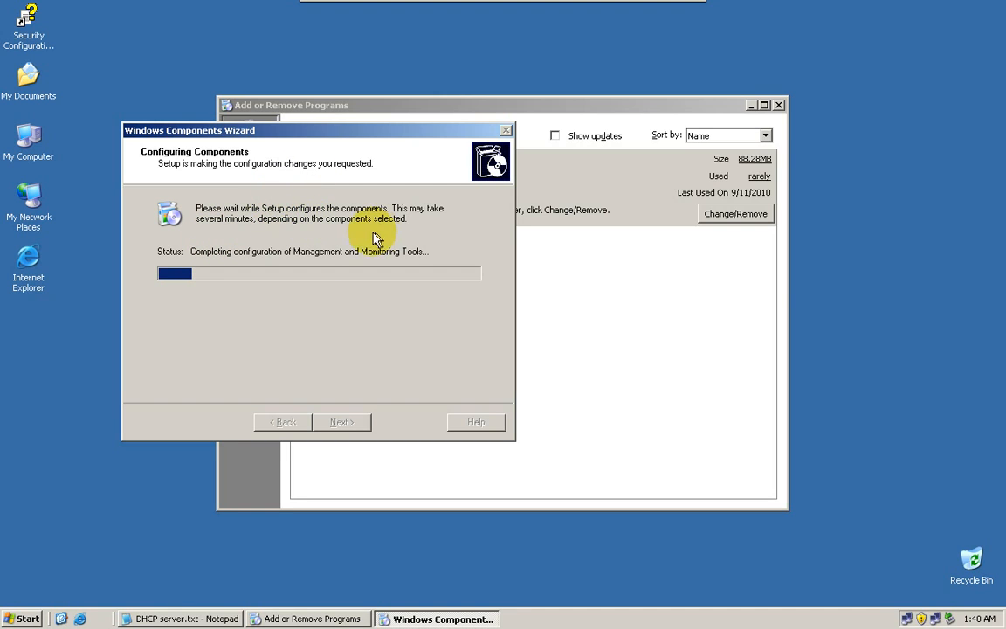
- Close Add or Remove Programs and finish the Windows Components Wizard
{"action": "left_click", "coordinate": [779, 105]}
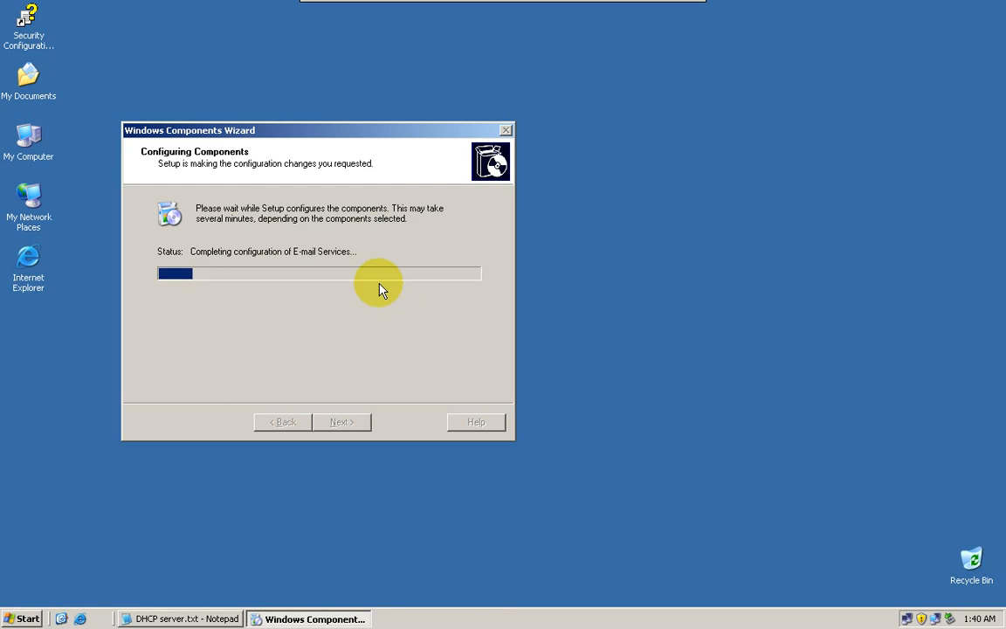
{"action": "left_click", "coordinate": [344, 423]}
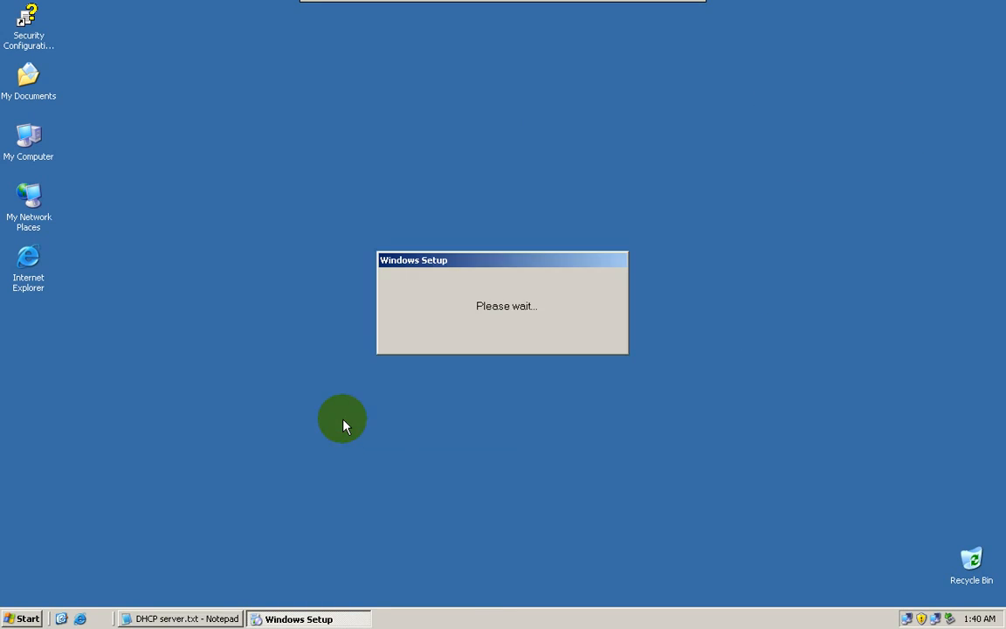
{"action": "left_click", "coordinate": [215, 480]}
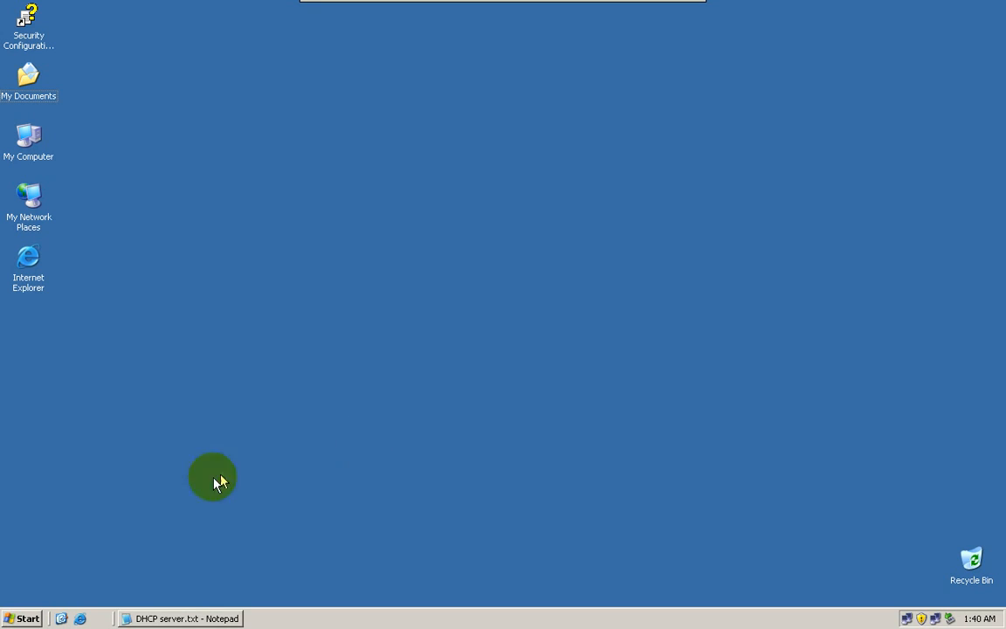
- Open the DHCP administrative console, enlarge its window and widen the tree pane to fit the full server name
{"action": "left_click", "coordinate": [19, 618]}
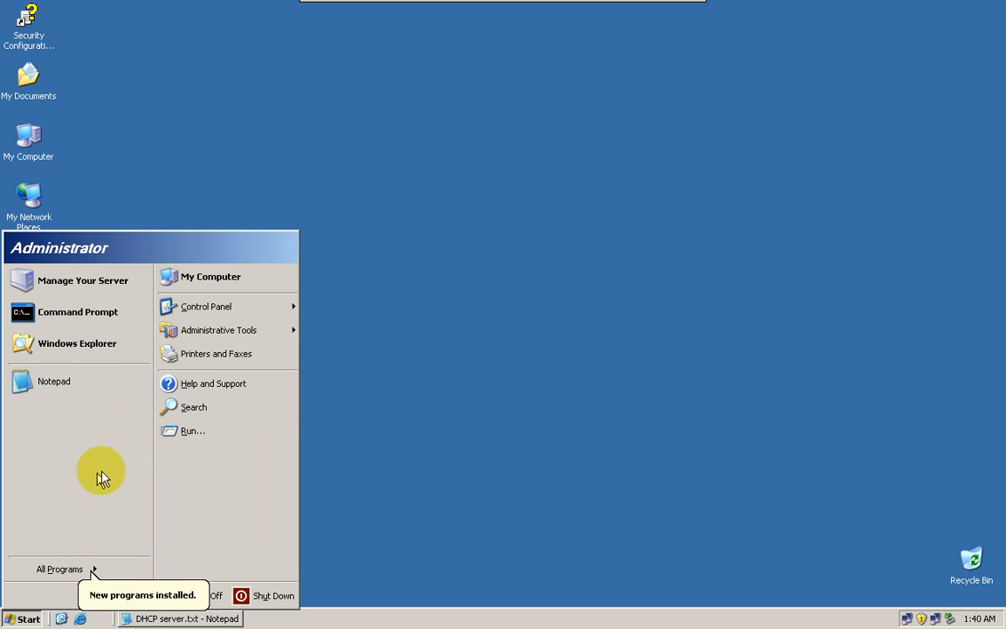
{"action": "mouse_move", "coordinate": [272, 330]}
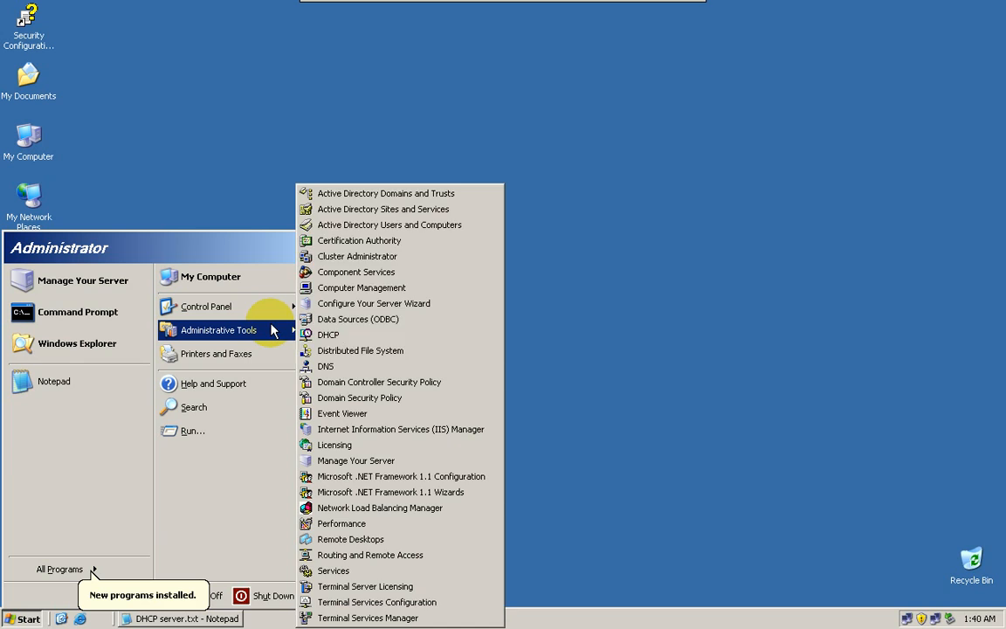
{"action": "left_click", "coordinate": [353, 337]}
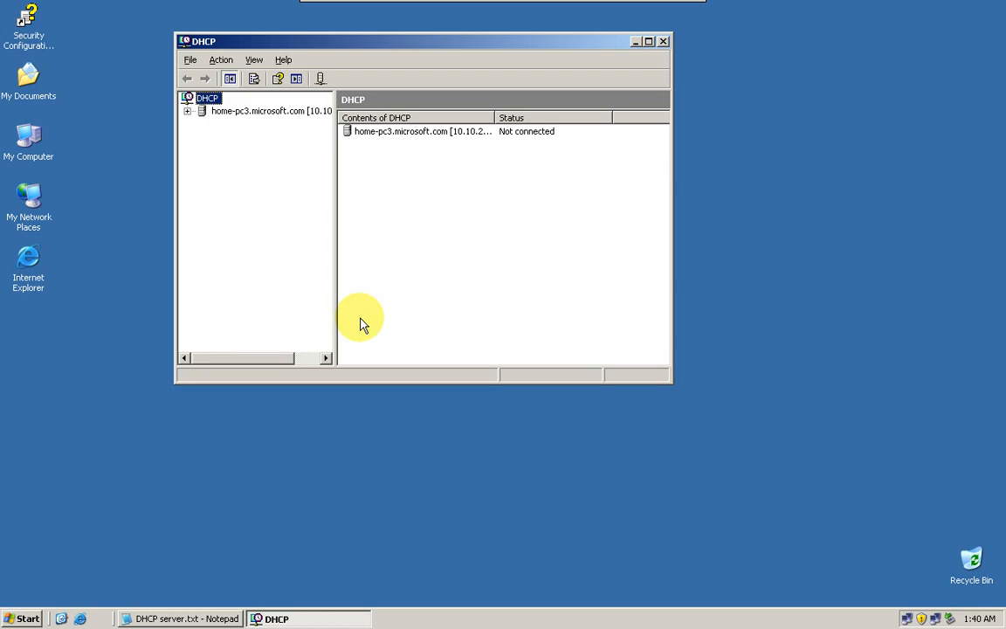
{"action": "left_click_drag", "start_coordinate": [671, 162], "coordinate": [933, 164]}
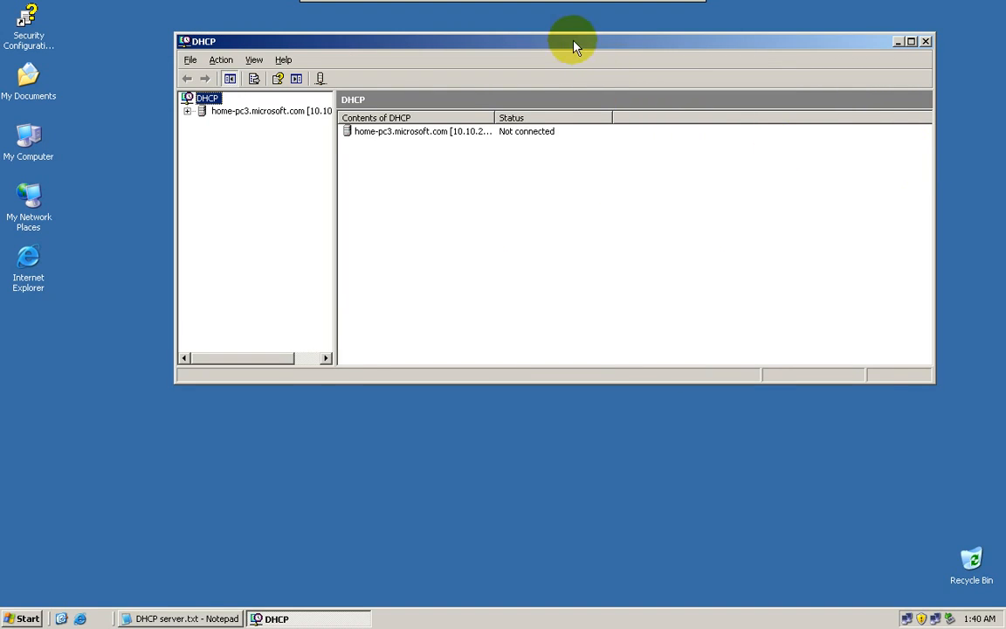
{"action": "left_click_drag", "start_coordinate": [575, 43], "coordinate": [545, 83]}
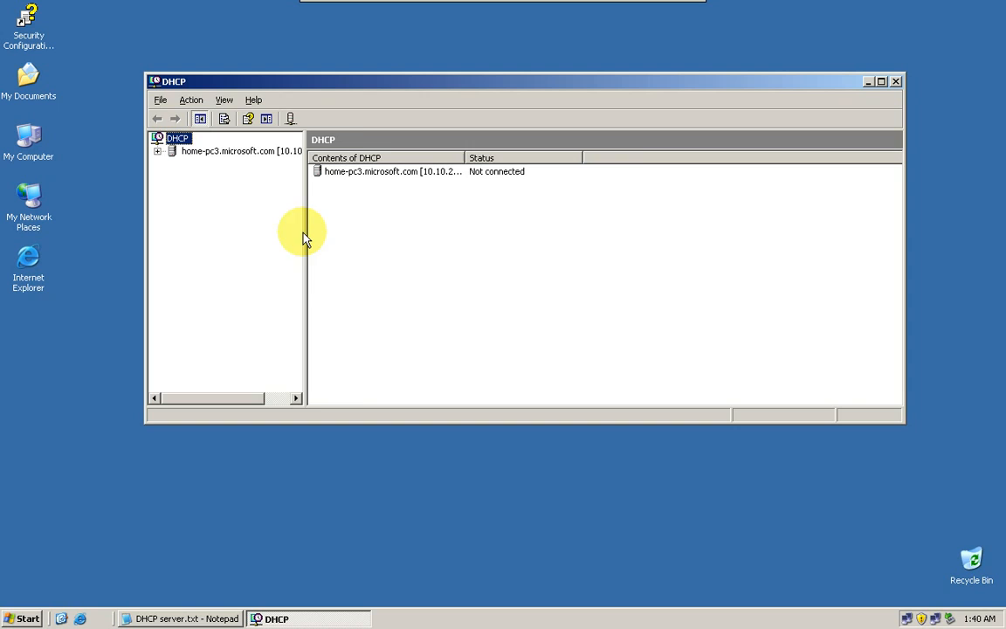
{"action": "left_click_drag", "start_coordinate": [303, 236], "coordinate": [363, 232]}
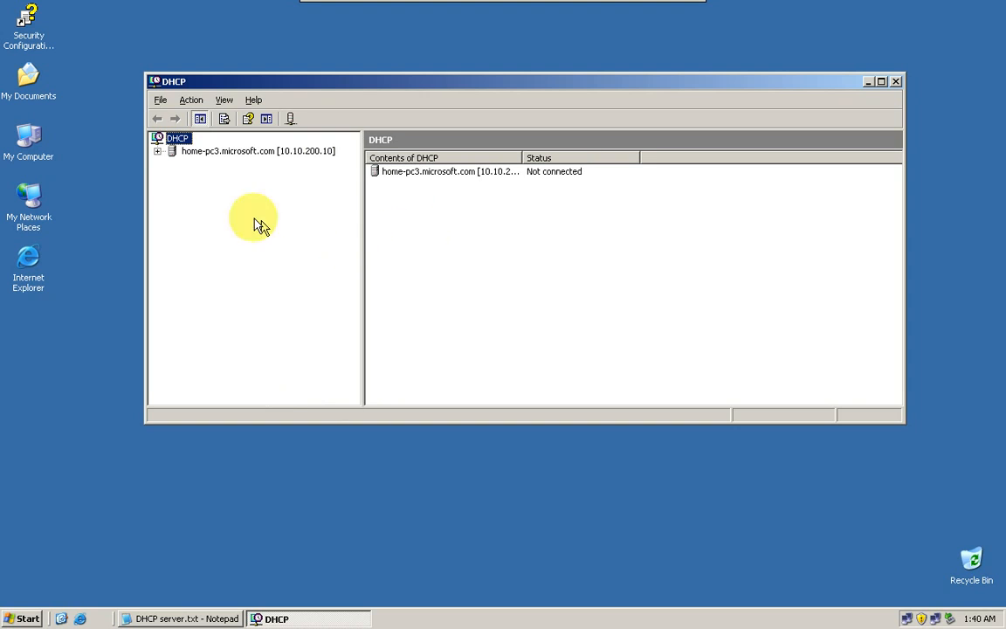
- Start a new scope on the home-pc3.microsoft.com server, named Microsoft Networks with the description Microsoft IPS
{"action": "left_click", "coordinate": [158, 151]}
{"action": "left_click", "coordinate": [199, 154]}
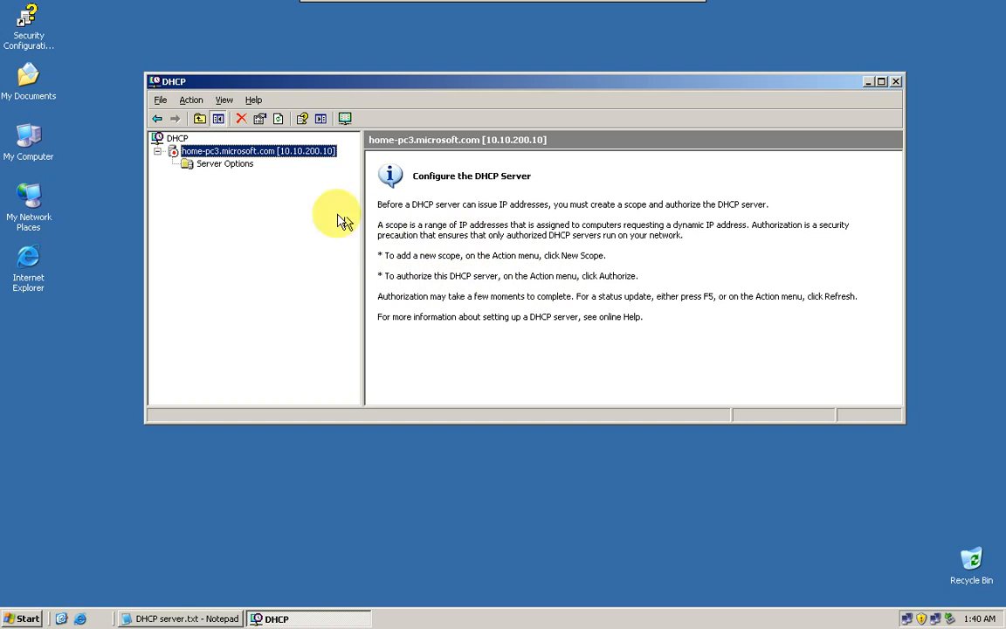
{"action": "right_click", "coordinate": [244, 156]}
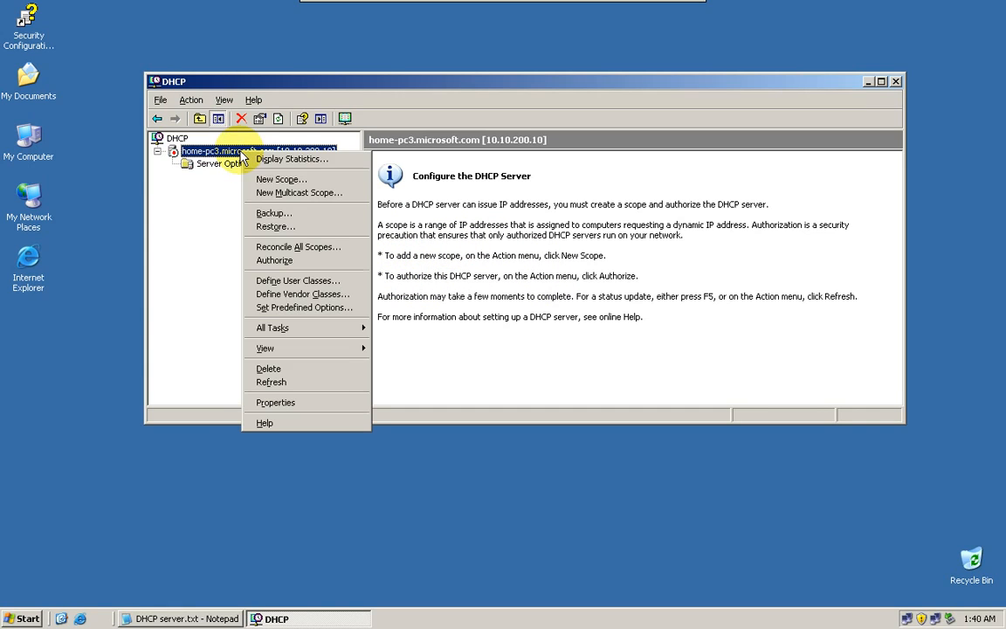
{"action": "left_click", "coordinate": [304, 182]}
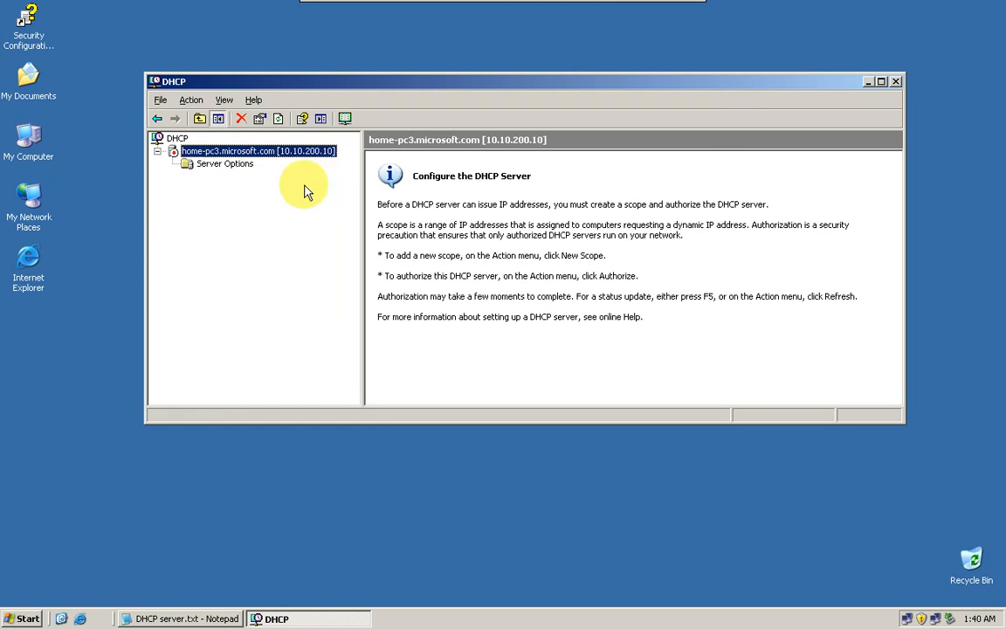
{"action": "left_click", "coordinate": [615, 380]}
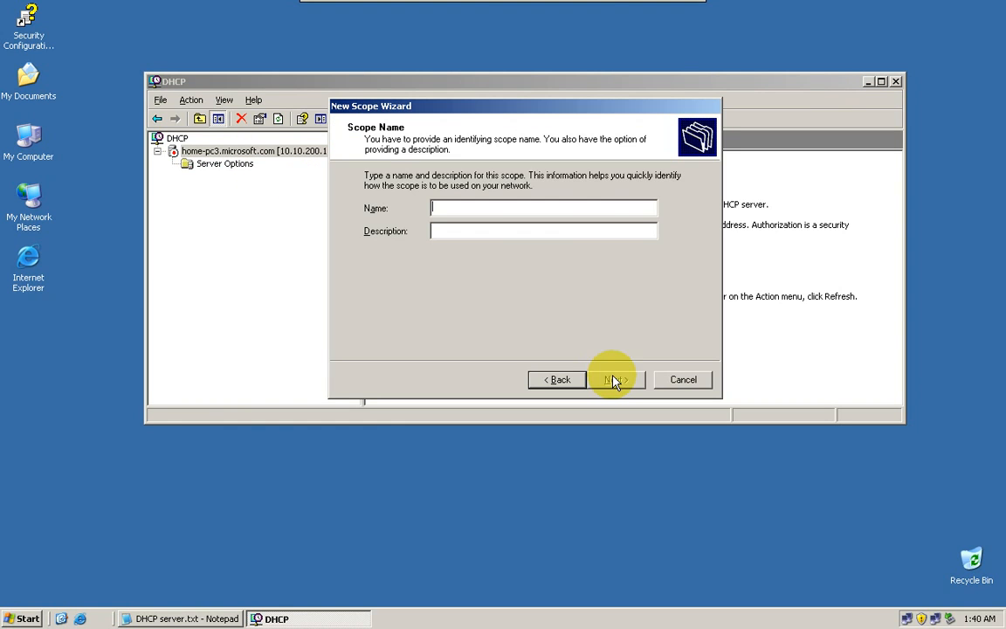
{"action": "type", "text": "Micr"}
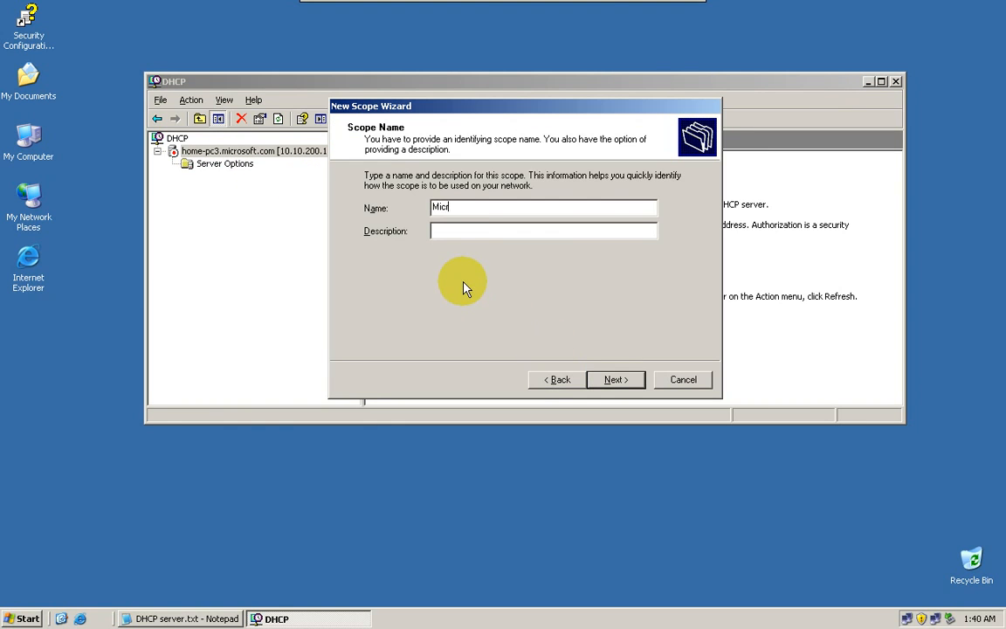
{"action": "key", "text": "BackSpace"}
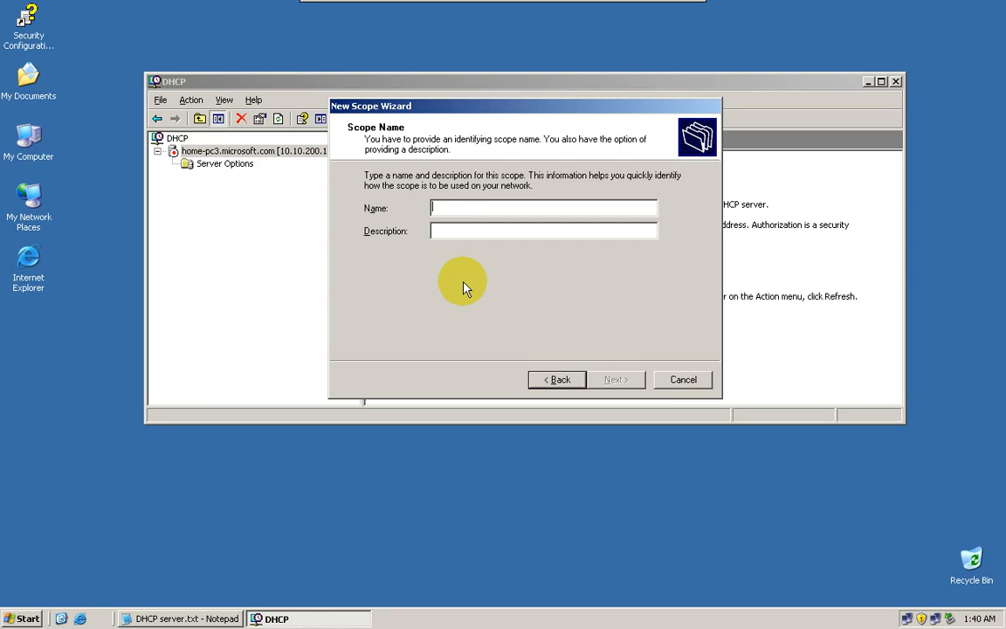
{"action": "type", "text": "Microsoft IPS"}
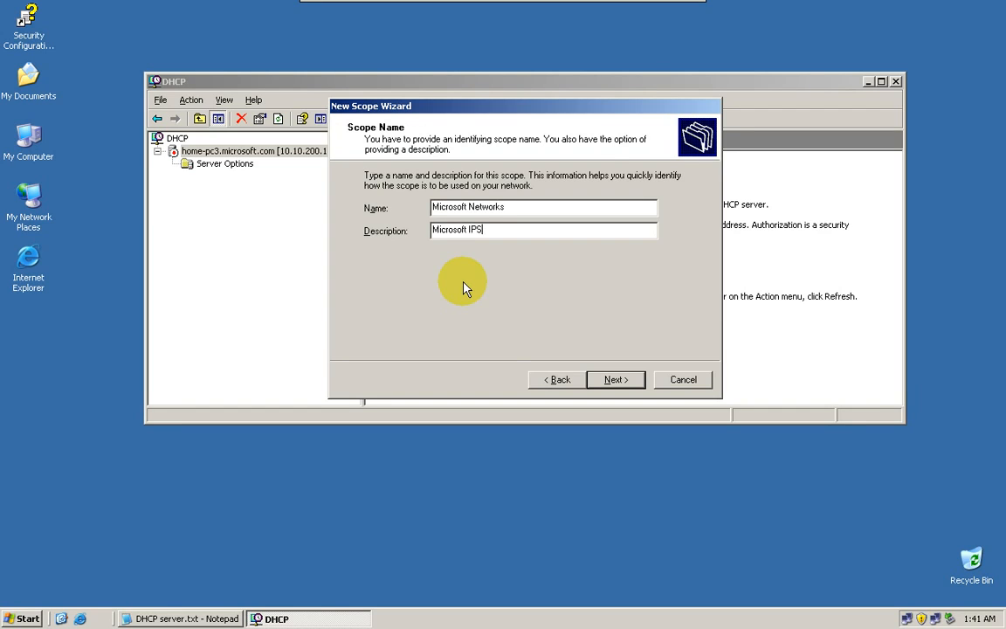
{"action": "key", "text": "Return"}
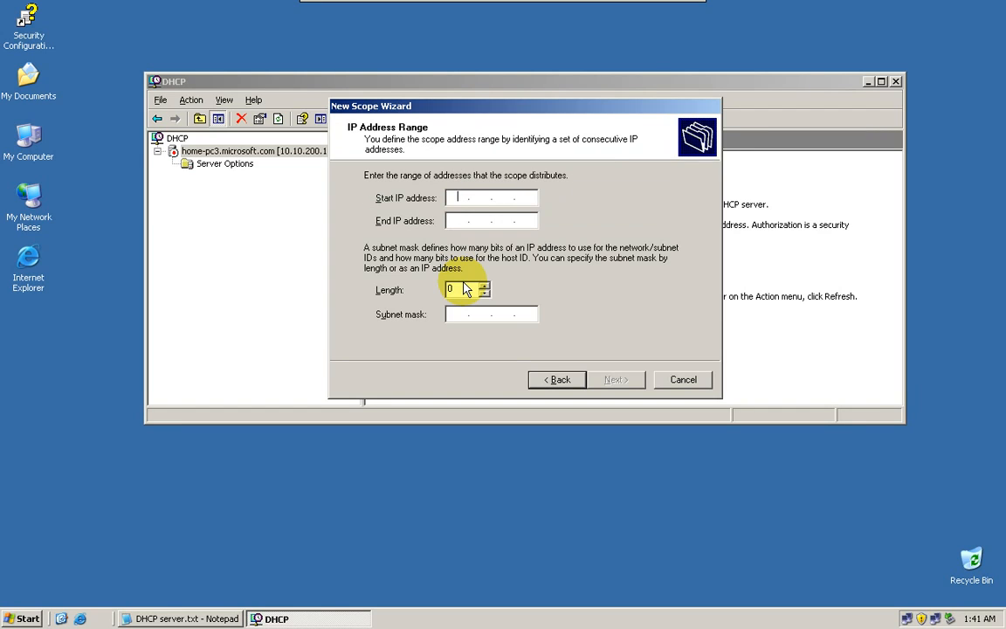
- Enter 10.10.200.1 as the scope's start address and 10.10.100.254 as its end address, and try to continue
{"action": "type", "text": "192"}
{"action": "key", "text": "BackSpace"}
{"action": "key", "text": "BackSpace"}
{"action": "key", "text": "BackSpace"}
{"action": "key", "text": "BackSpace"}
{"action": "key", "text": "Tab"}
{"action": "type", "text": "1"}
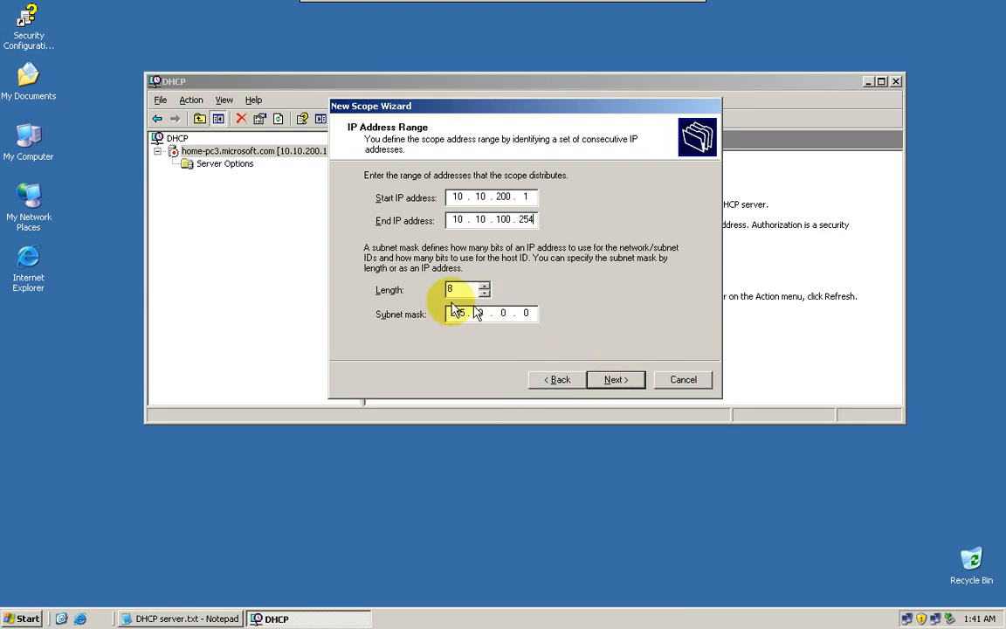
{"action": "left_click", "coordinate": [614, 380]}
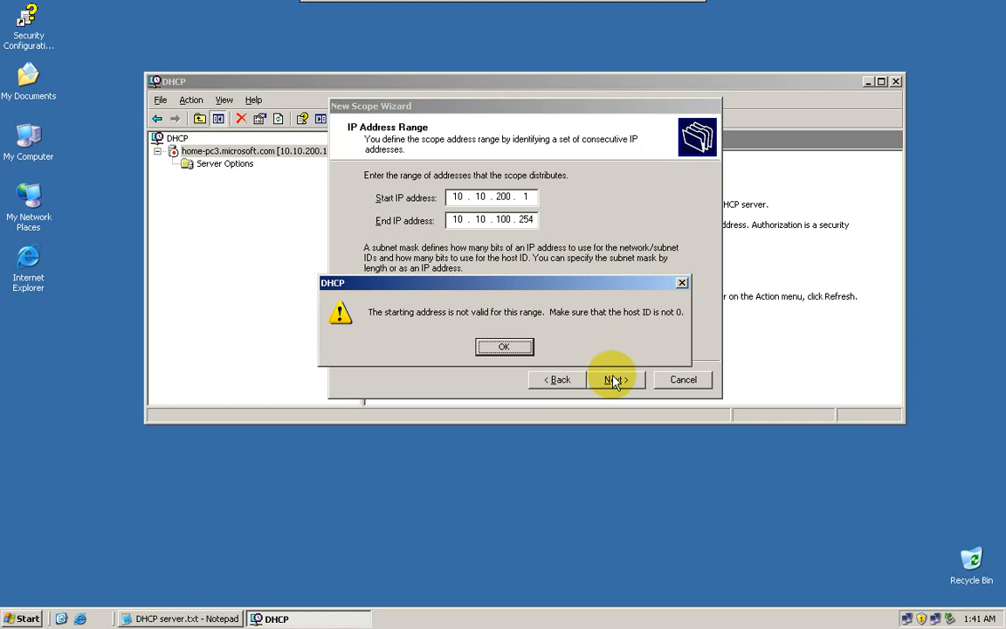
{"action": "left_click", "coordinate": [515, 353]}
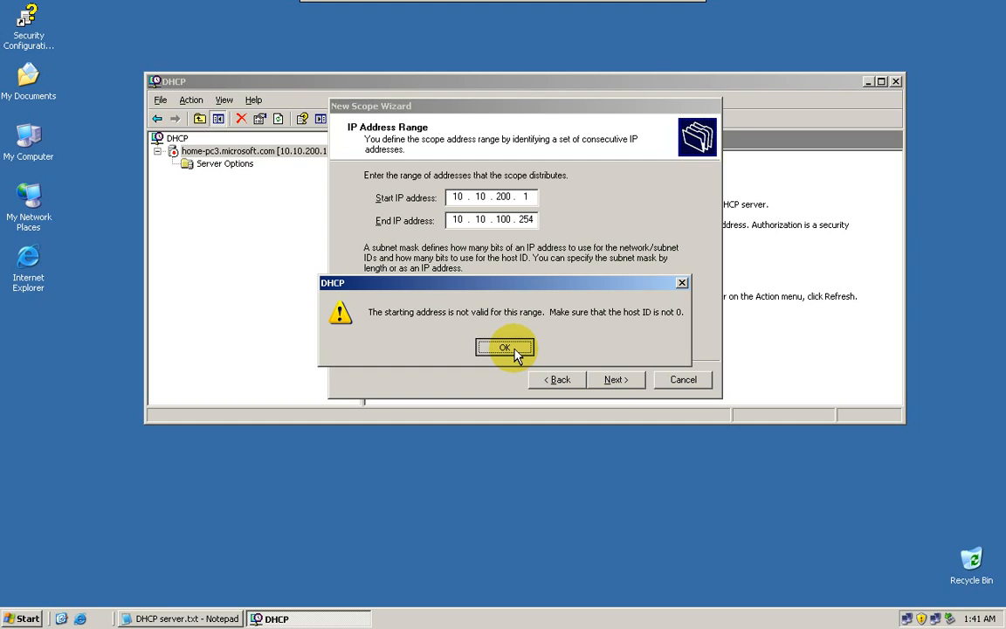
- Correct the scope's end address to 10.10.200.254 and continue to the exclusions
{"action": "left_click", "coordinate": [528, 197]}
{"action": "left_click", "coordinate": [511, 219]}
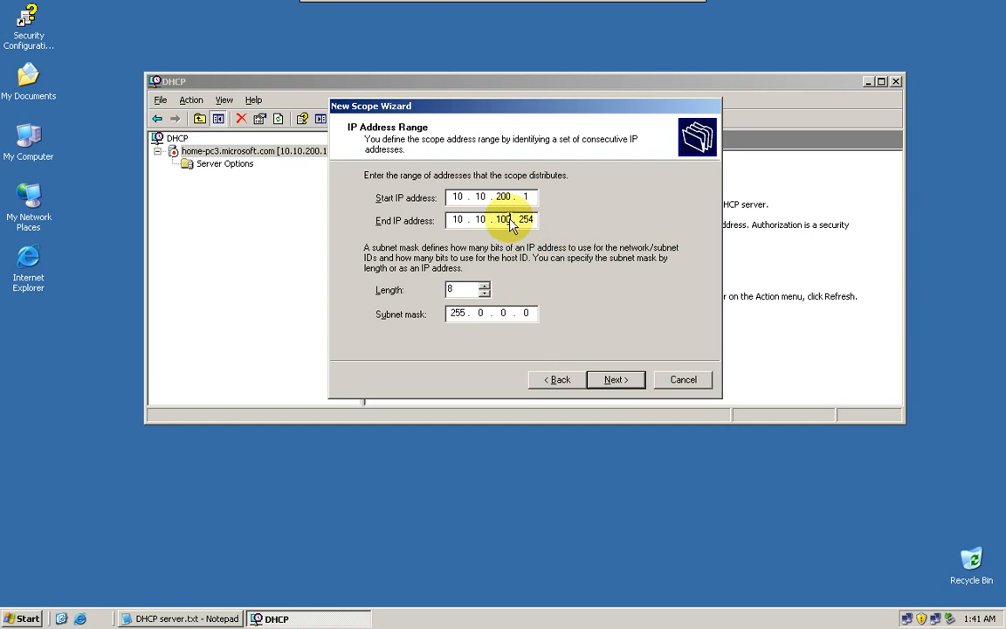
{"action": "key", "text": "BackSpace"}
{"action": "key", "text": "BackSpace"}
{"action": "key", "text": "BackSpace"}
{"action": "type", "text": "200"}
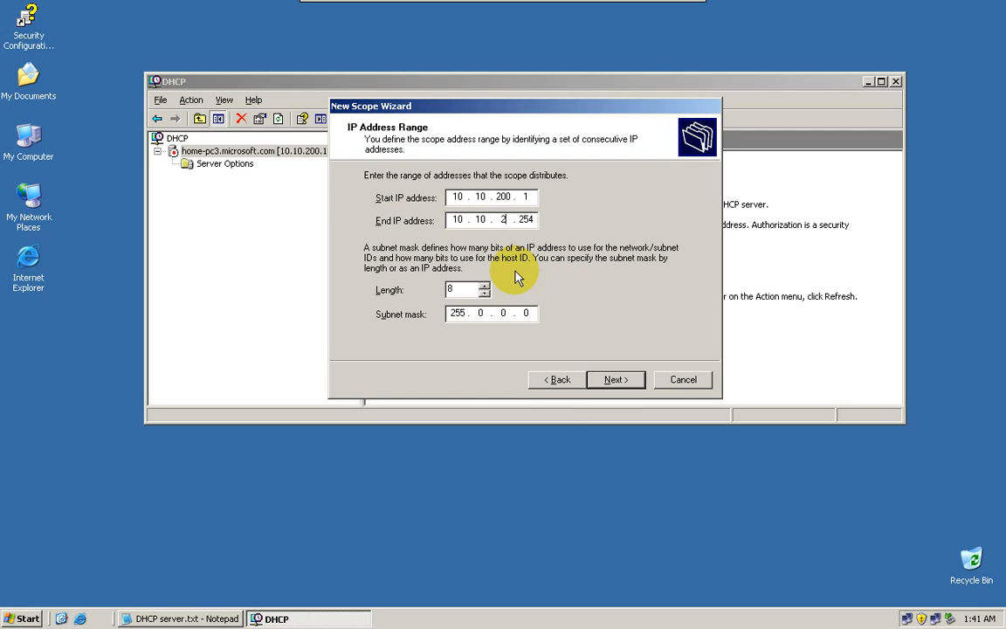
{"action": "left_click", "coordinate": [625, 381]}
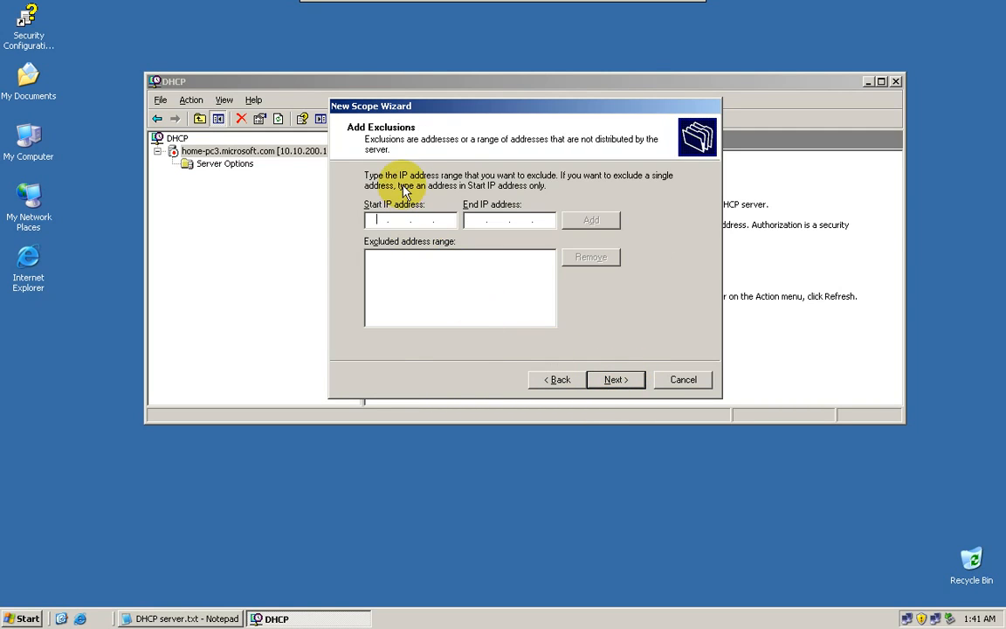
- Exclude the address range 10.10.200.20 to 10.10.200.30 from the scope and continue
{"action": "type", "text": "10 . 10 . ."}
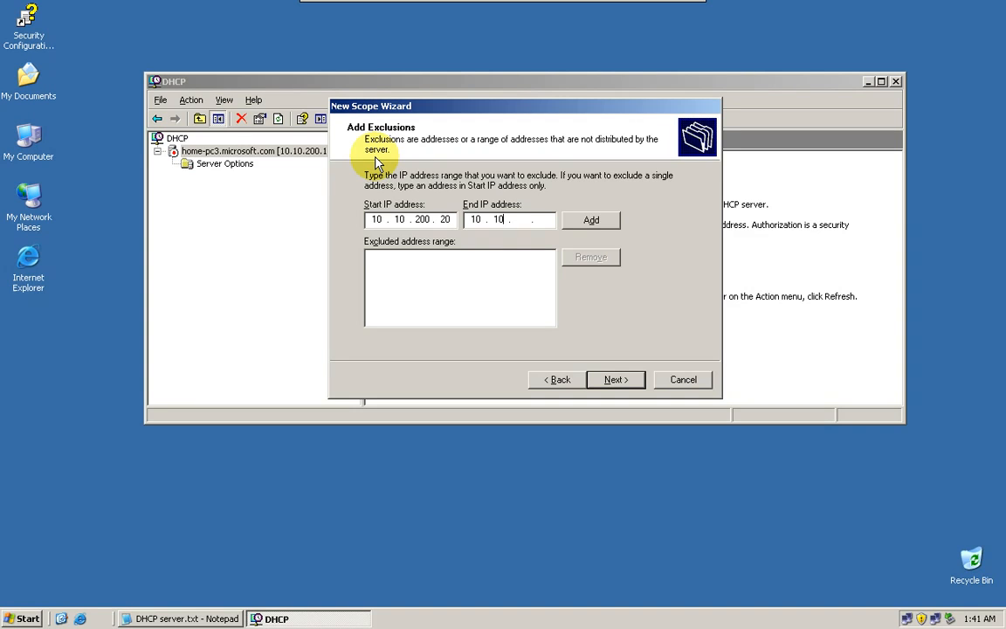
{"action": "type", "text": "200"}
{"action": "left_click", "coordinate": [588, 220]}
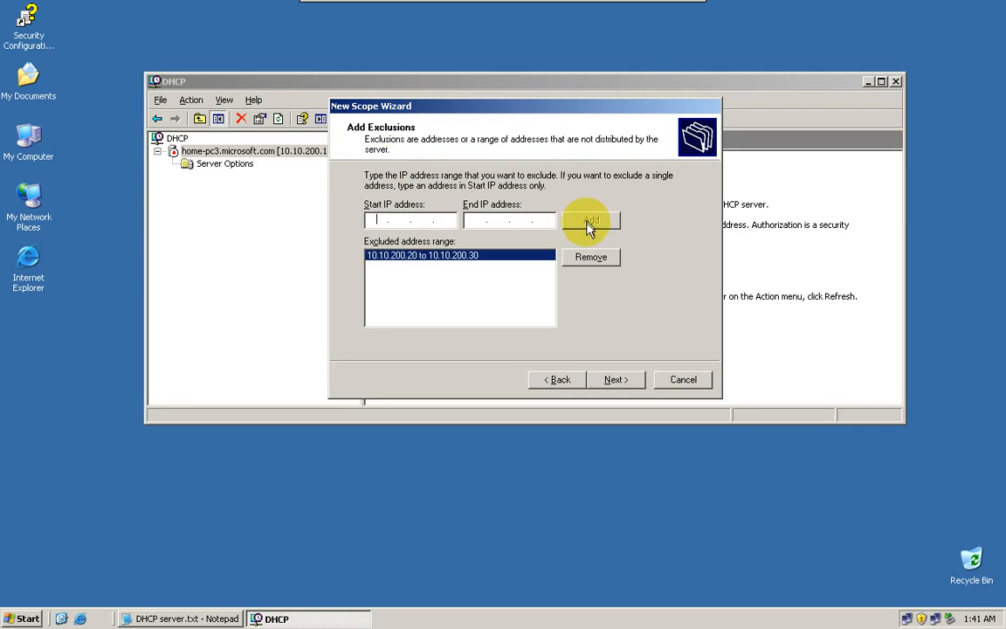
{"action": "left_click", "coordinate": [615, 380]}
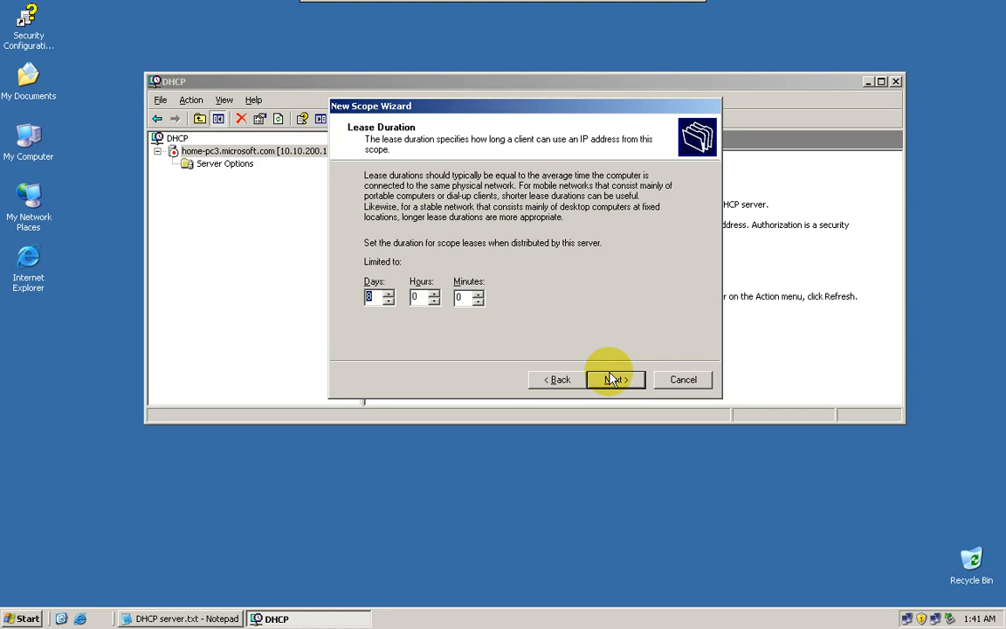
- Accept the default lease duration, choose to configure the DHCP options now, and continue without a default gateway
{"action": "left_click", "coordinate": [614, 380]}
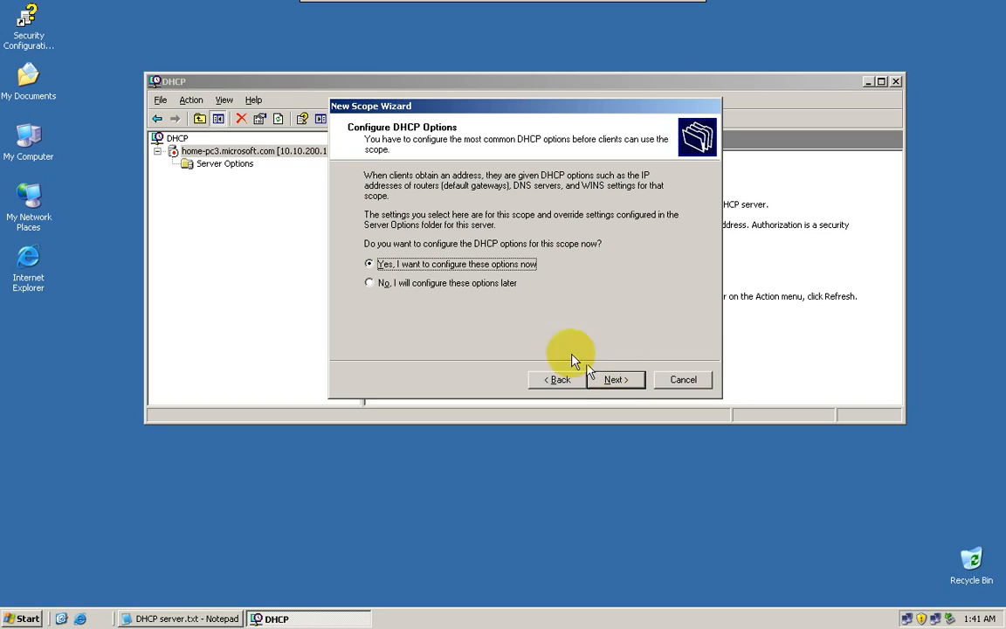
{"action": "left_click", "coordinate": [614, 381]}
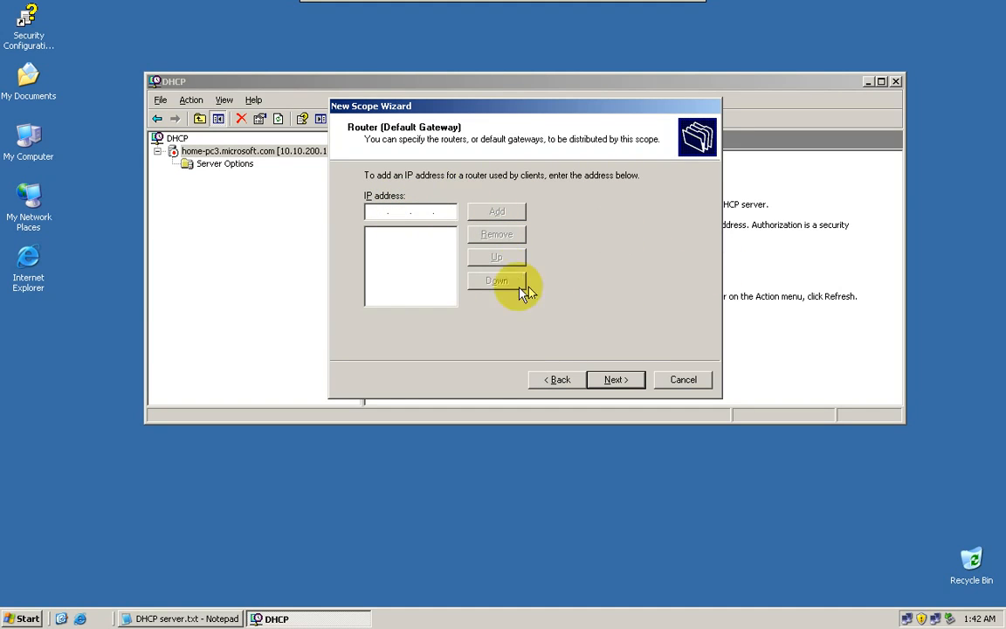
{"action": "left_click", "coordinate": [619, 379]}
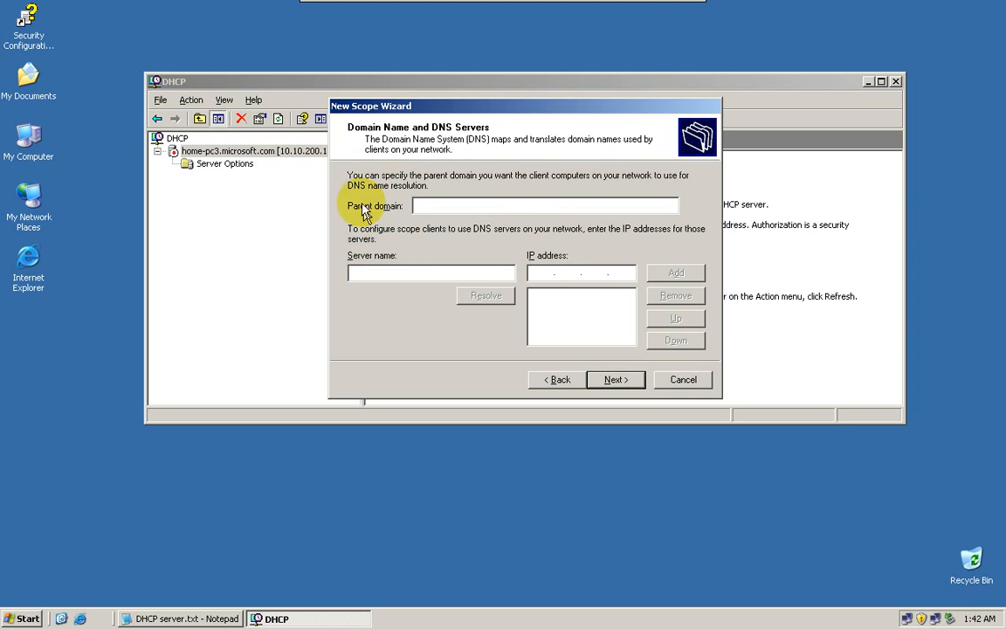
- Add 10.10.200.5 as the scope's DNS server and finish the New Scope Wizard without a WINS server
{"action": "left_click", "coordinate": [533, 270]}
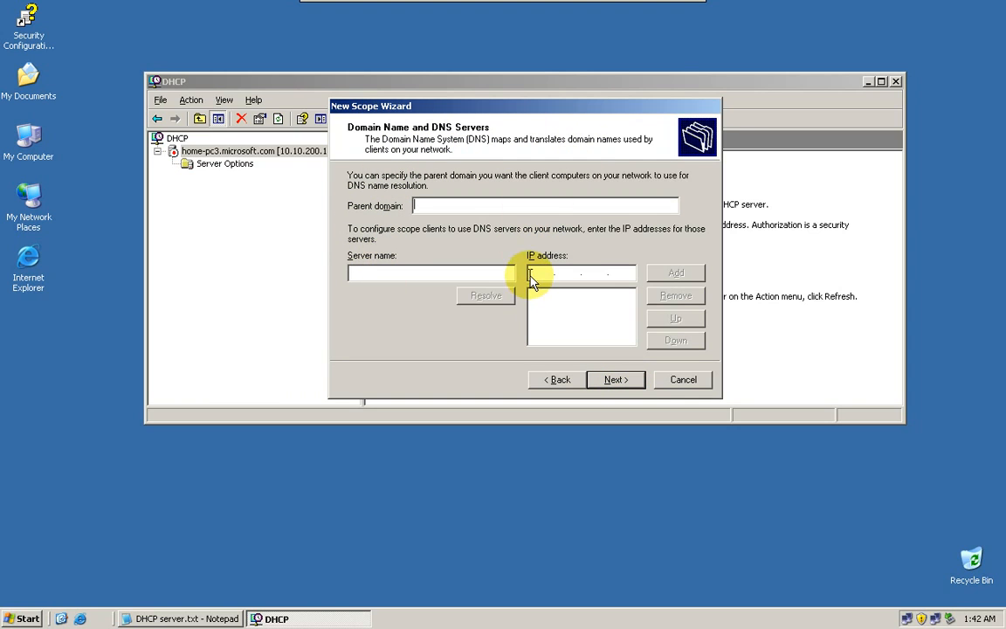
{"action": "type", "text": "10."}
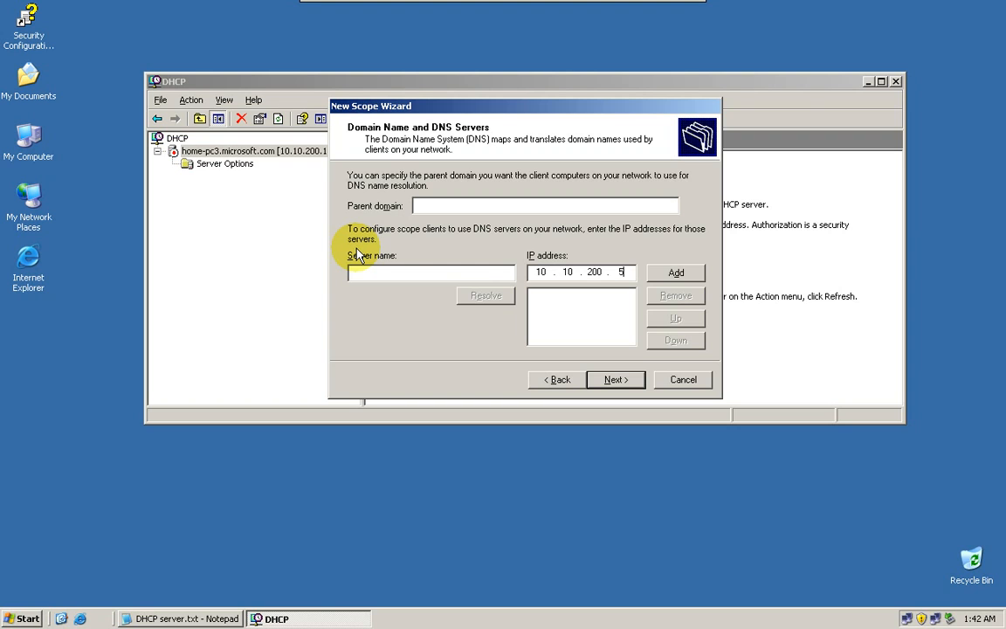
{"action": "type", "text": "10.200.5"}
{"action": "left_click", "coordinate": [676, 272]}
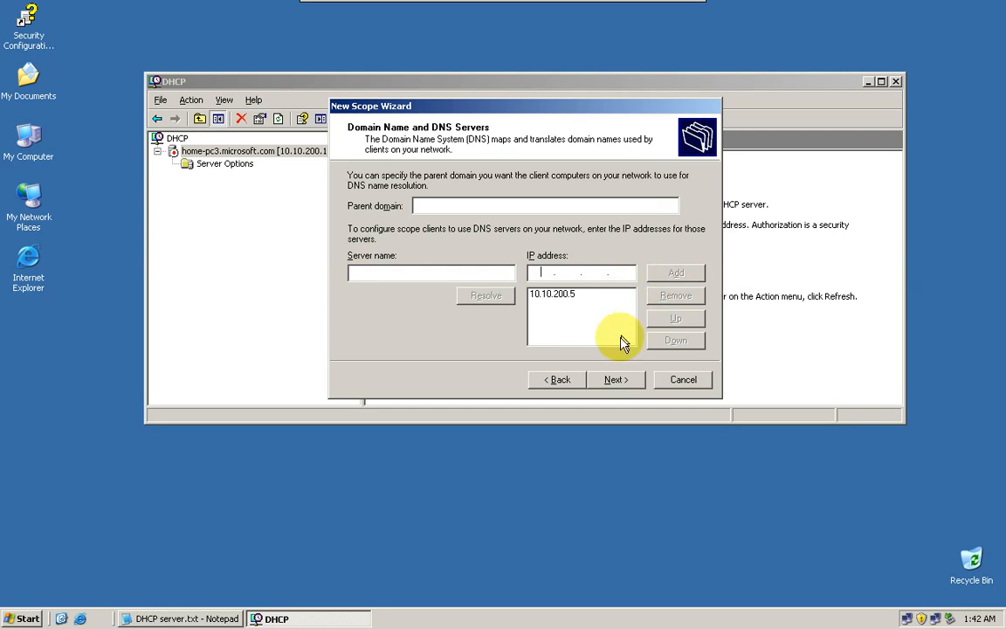
{"action": "left_click", "coordinate": [617, 379]}
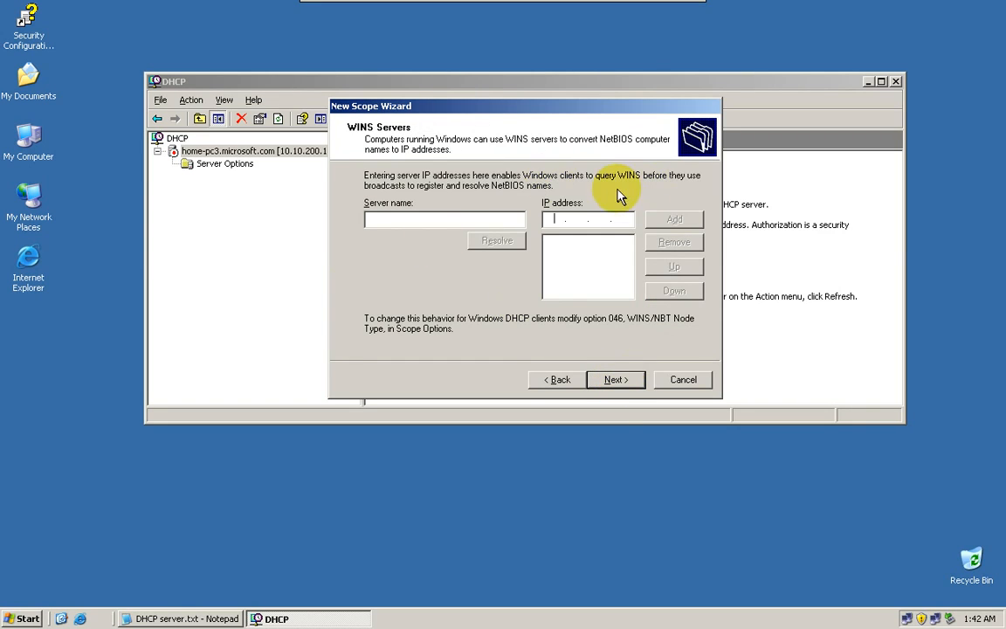
{"action": "left_click", "coordinate": [617, 380]}
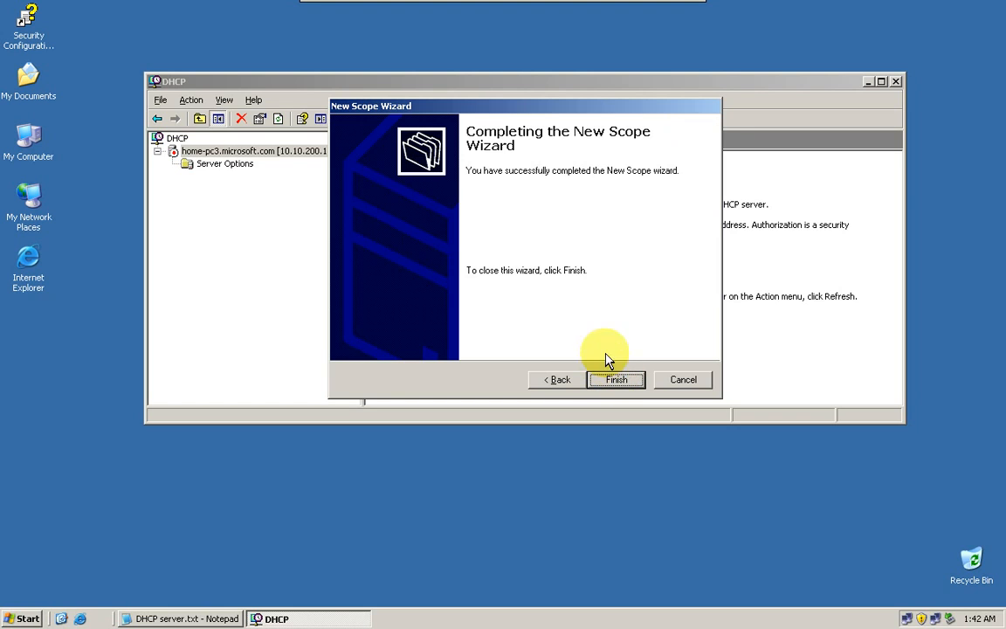
{"action": "left_click", "coordinate": [611, 380]}
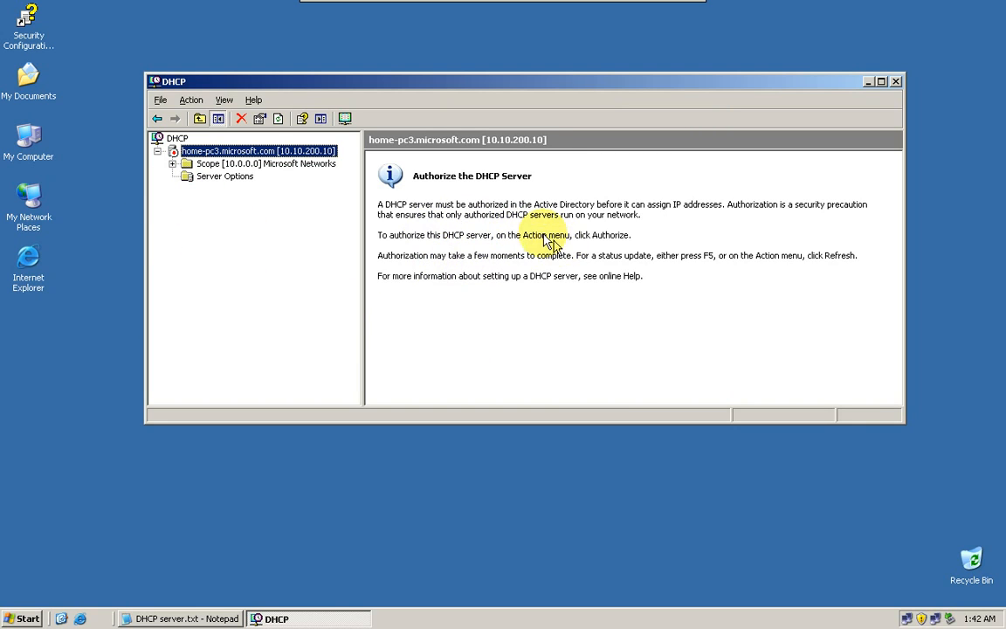
- Authorize the home-pc3.microsoft.com DHCP server, refresh its status and select the Microsoft Networks scope in its contents
{"action": "right_click", "coordinate": [232, 153]}
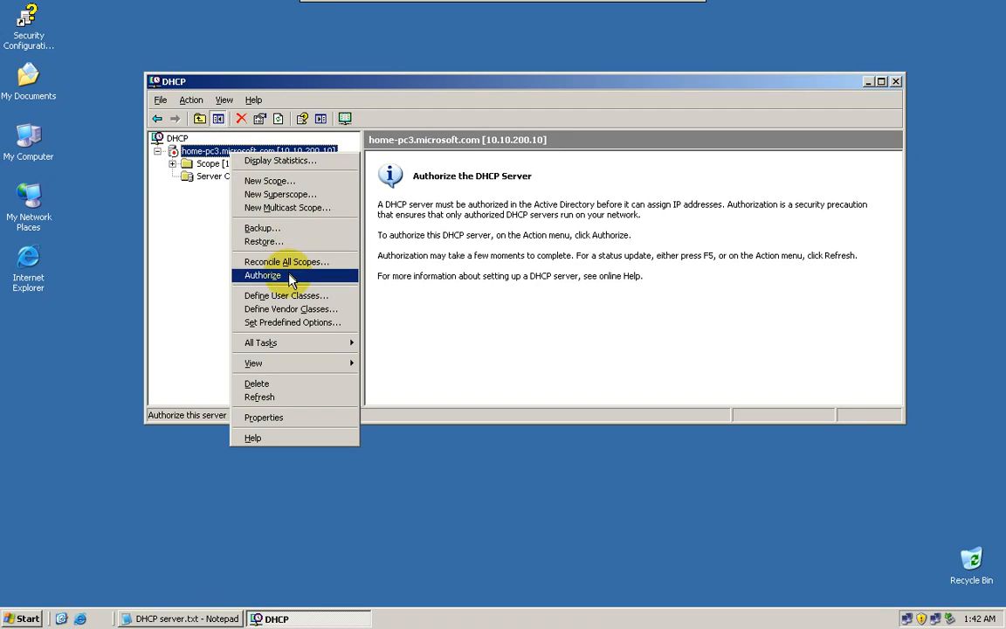
{"action": "left_click", "coordinate": [262, 275]}
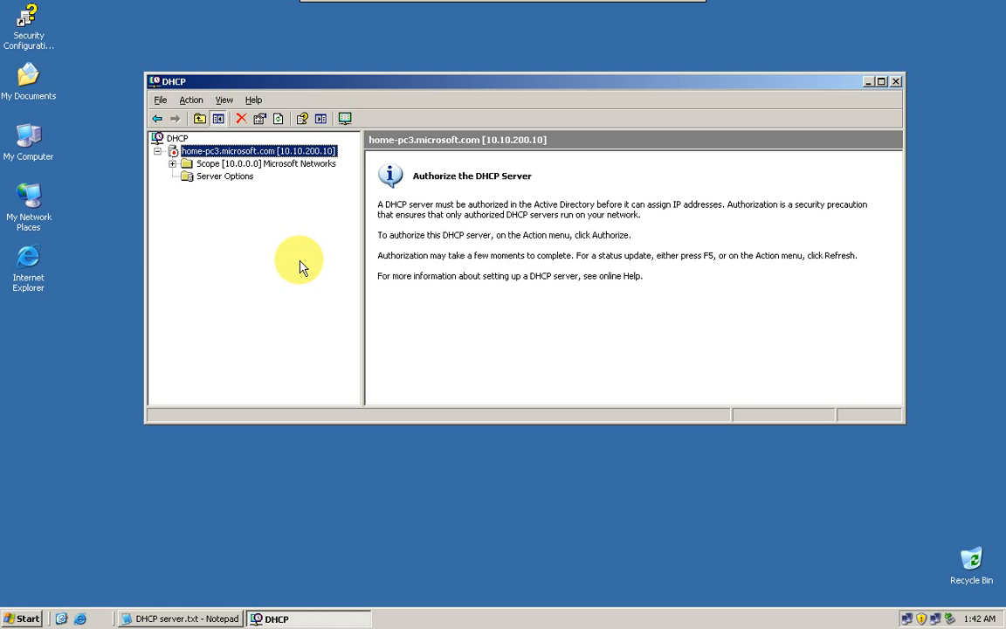
{"action": "key", "text": "F5"}
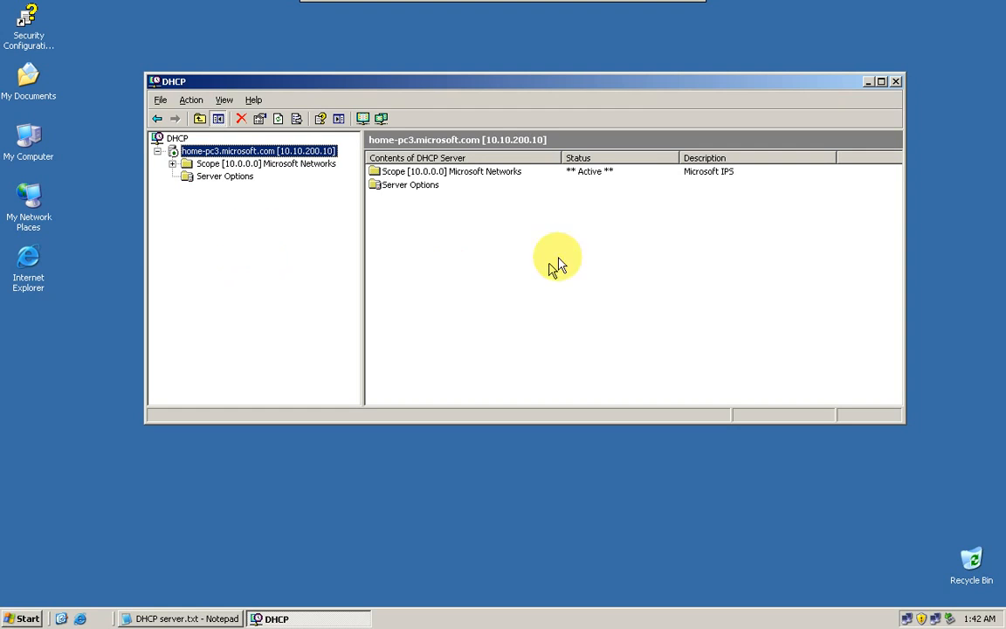
{"action": "left_click", "coordinate": [506, 173]}
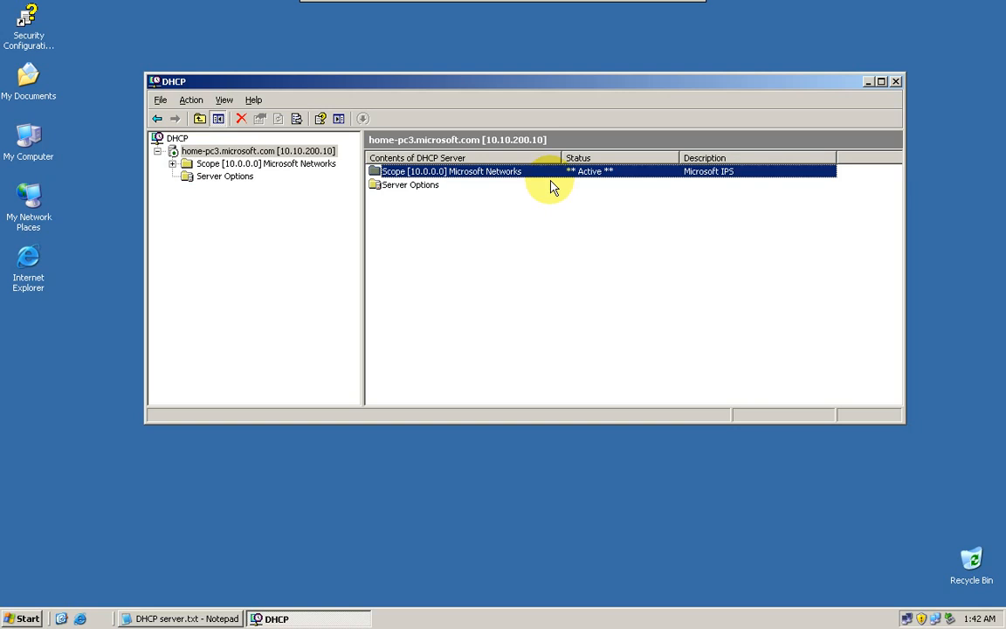
- Minimize the DHCP console, switch to the Windows XP Professional virtual machine and open Command Prompt there
{"action": "left_click", "coordinate": [868, 82]}
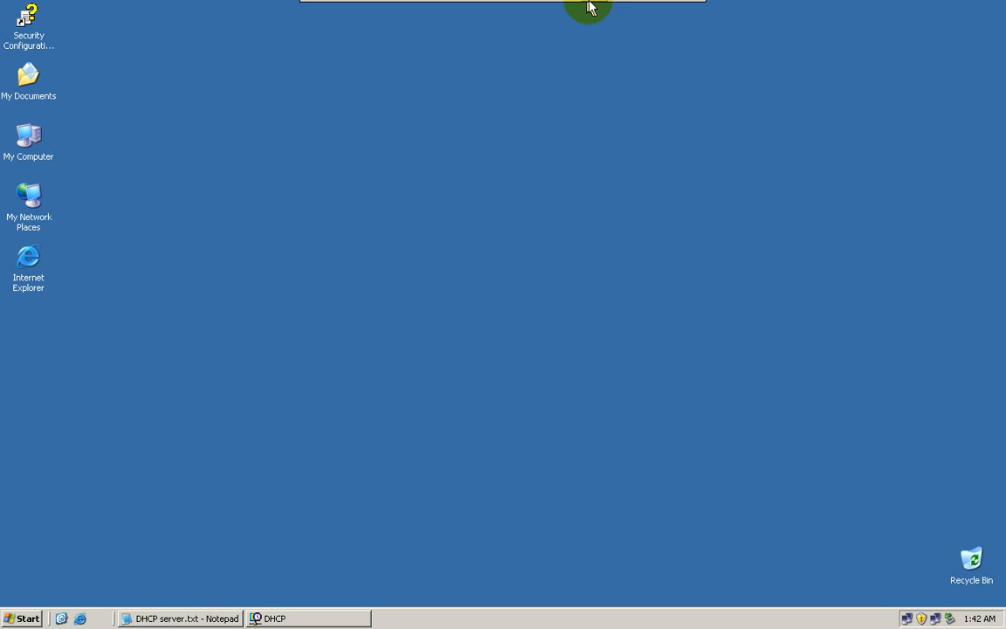
{"action": "mouse_move", "coordinate": [590, 6]}
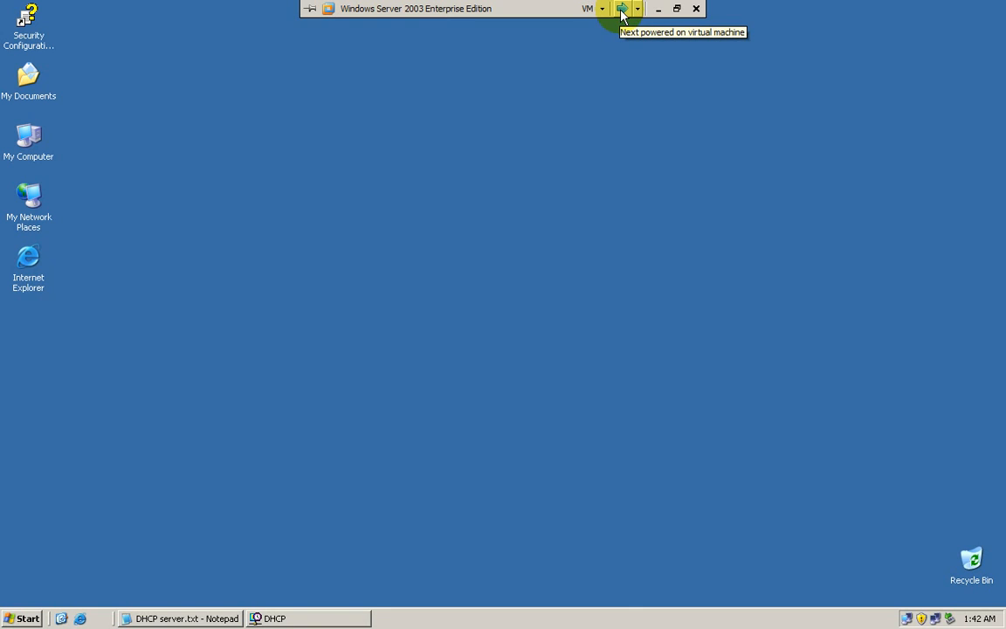
{"action": "left_click", "coordinate": [622, 10]}
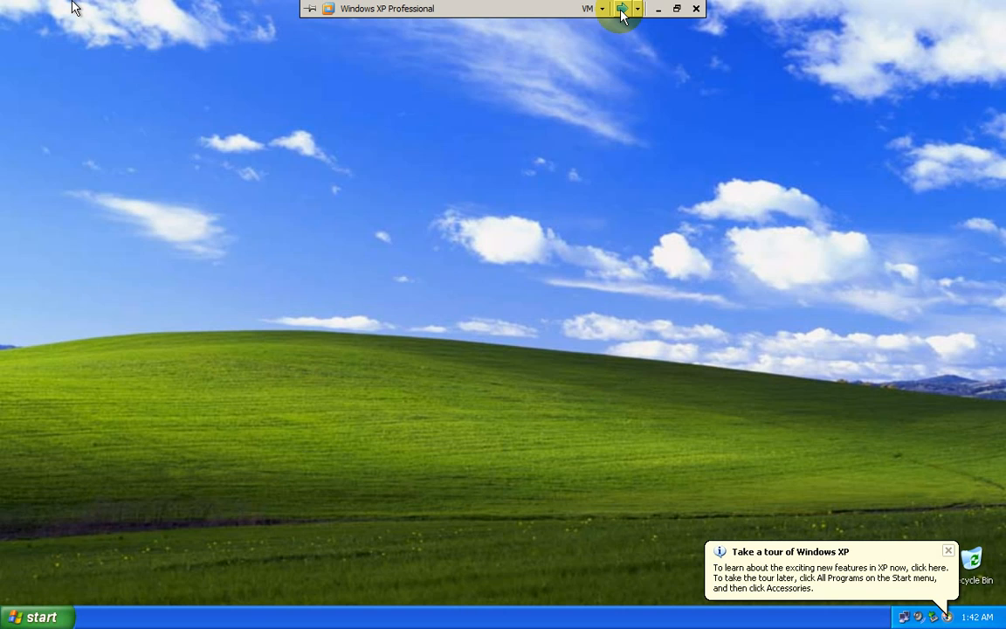
{"action": "left_click", "coordinate": [555, 234]}
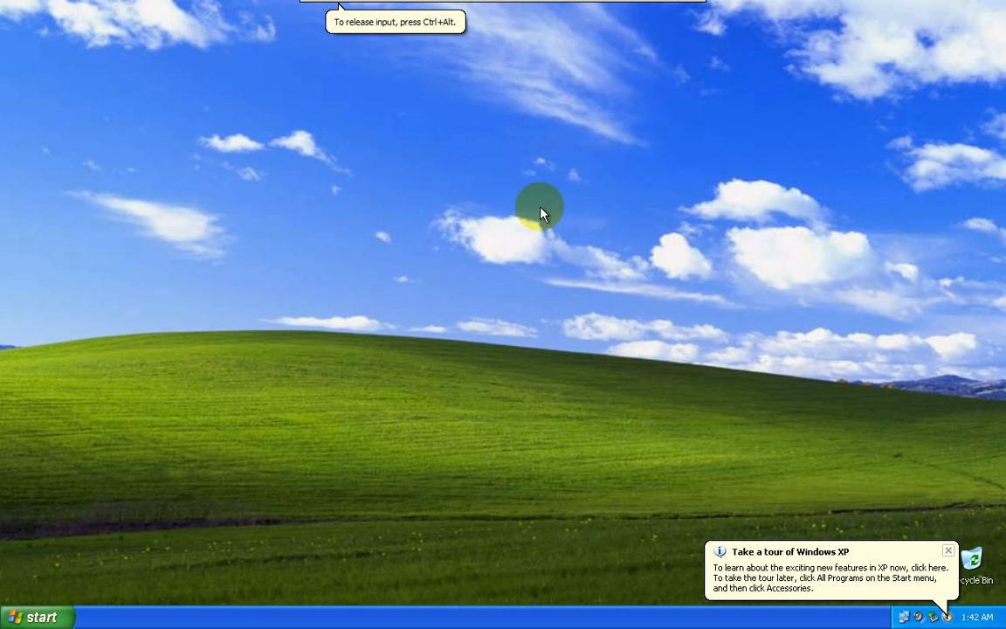
{"action": "left_click", "coordinate": [35, 617]}
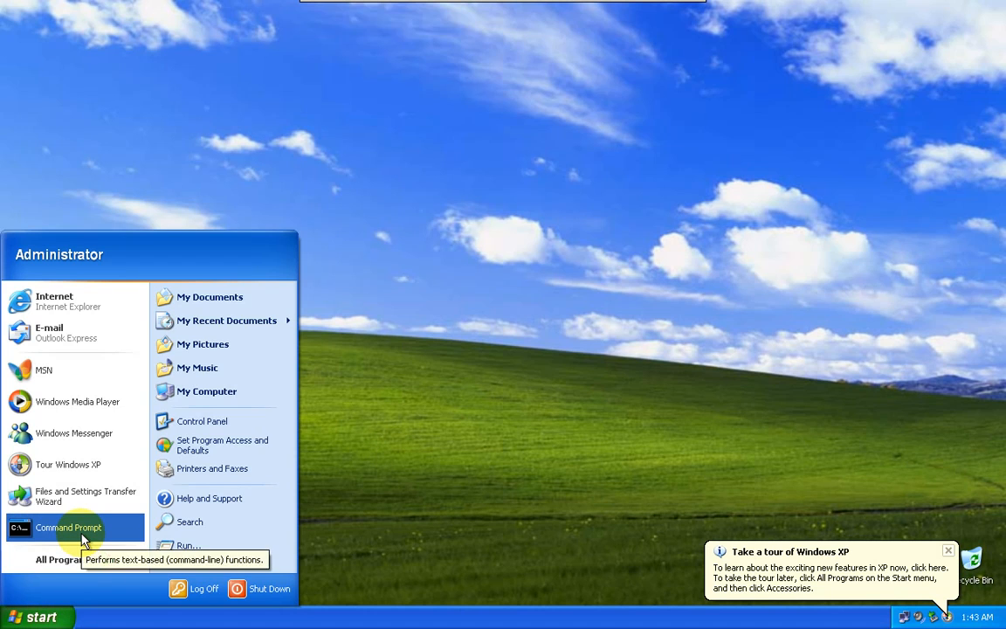
{"action": "left_click", "coordinate": [77, 528]}
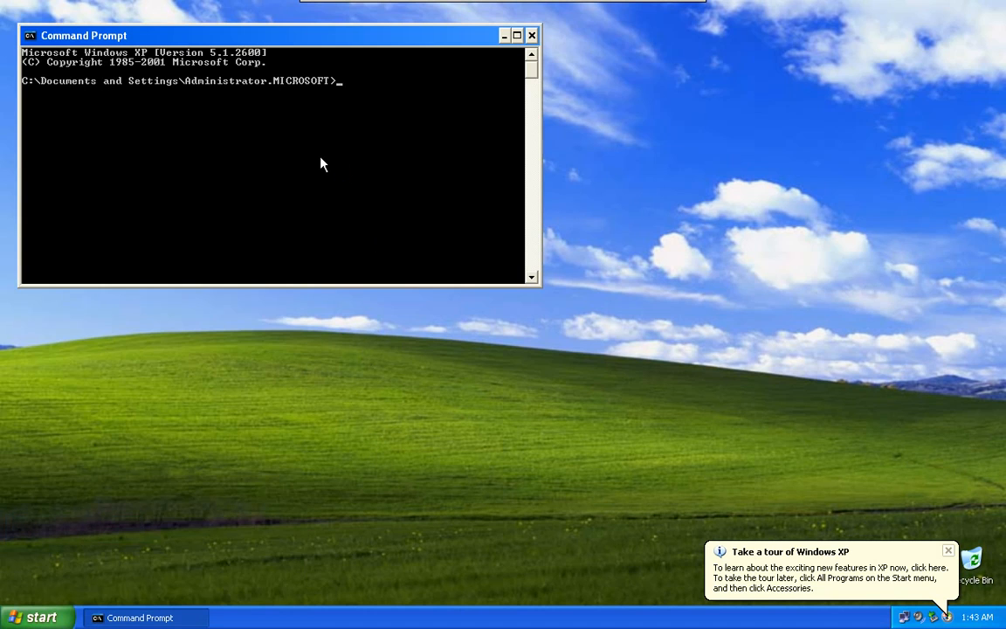
- Release and renew the client's IP address with ipconfig /release and ipconfig /renew
{"action": "type", "text": "ipconfig /release"}
{"action": "key", "text": "Return"}
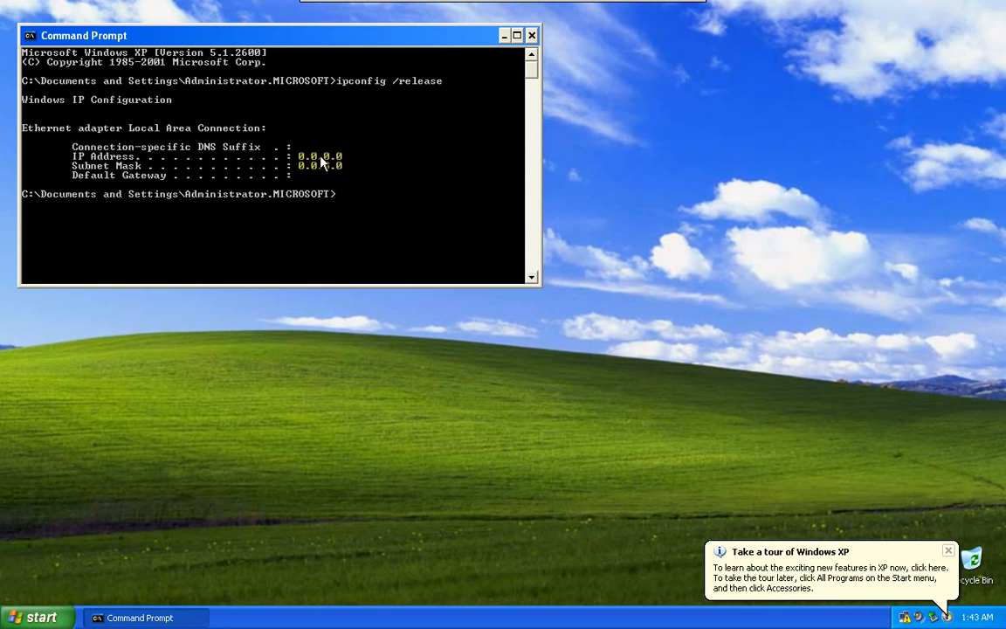
{"action": "key", "text": "Up"}
{"action": "key", "text": "BackSpace"}
{"action": "key", "text": "BackSpace"}
{"action": "key", "text": "BackSpace"}
{"action": "key", "text": "BackSpace"}
{"action": "key", "text": "BackSpace"}
{"action": "type", "text": "new"}
{"action": "key", "text": "Return"}
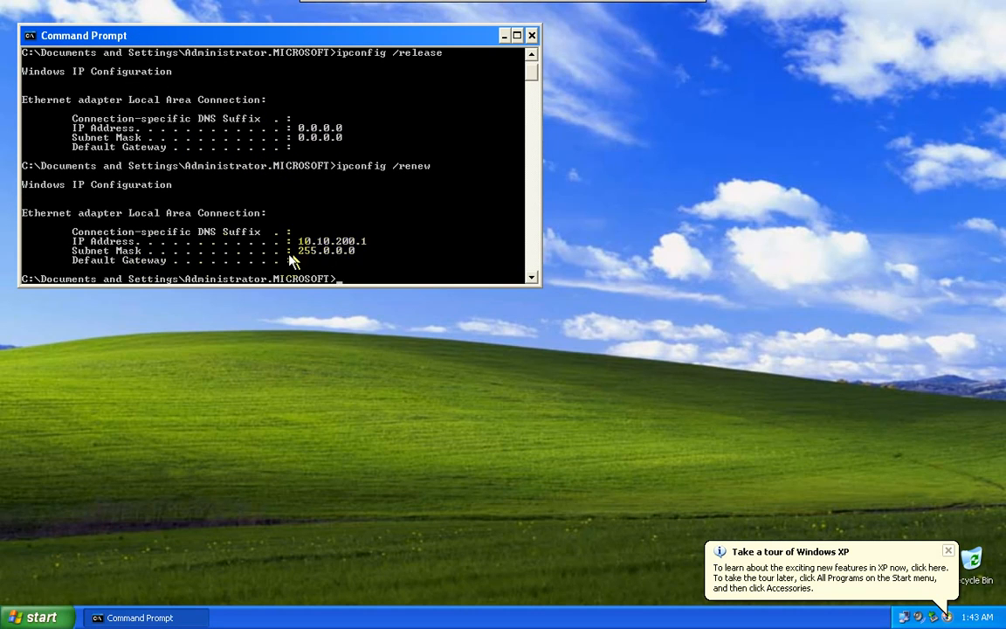
- Run ipconfig /all and examine the client's address, DHCP server, DNS server and lease details in the maximized window
{"action": "scroll", "coordinate": [197, 210], "scroll_direction": "down", "scroll_amount": 2}
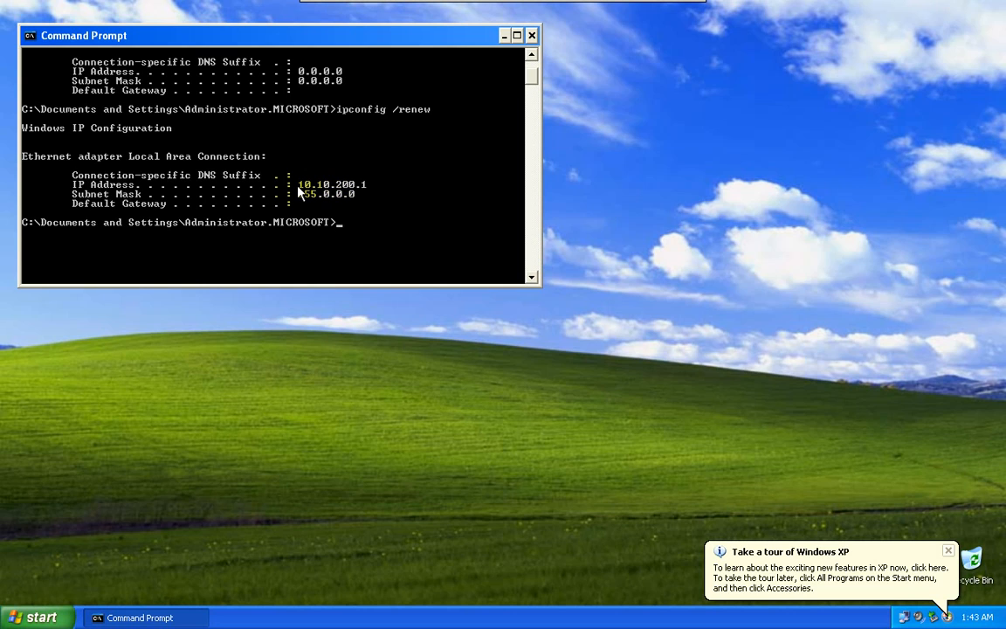
{"action": "type", "text": "ipconfig /rene"}
{"action": "key", "text": "BackSpace"}
{"action": "key", "text": "BackSpace"}
{"action": "key", "text": "BackSpace"}
{"action": "key", "text": "BackSpace"}
{"action": "type", "text": "all"}
{"action": "key", "text": "Return"}
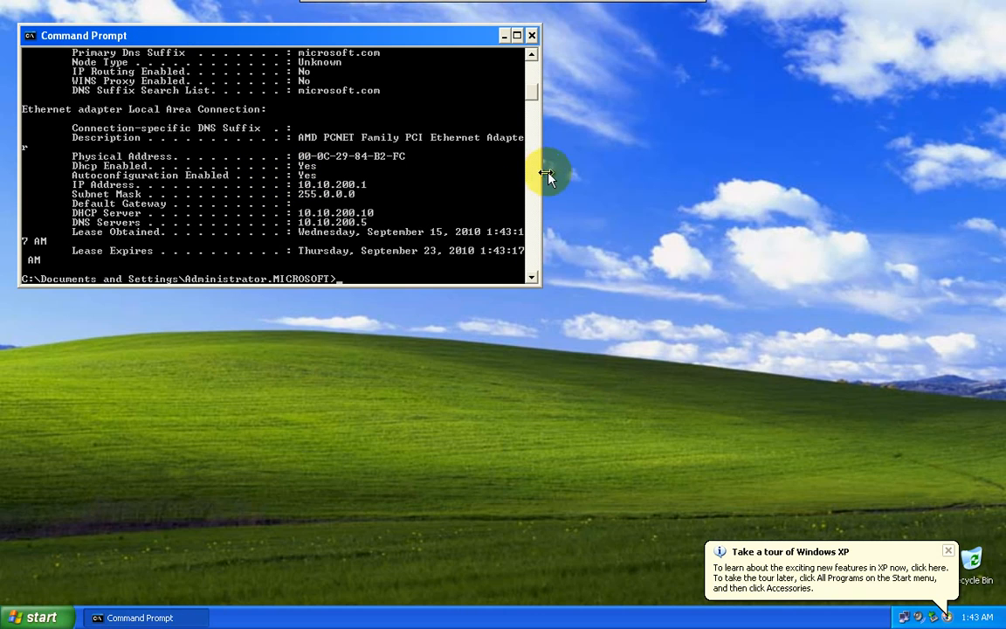
{"action": "double_click", "coordinate": [376, 33]}
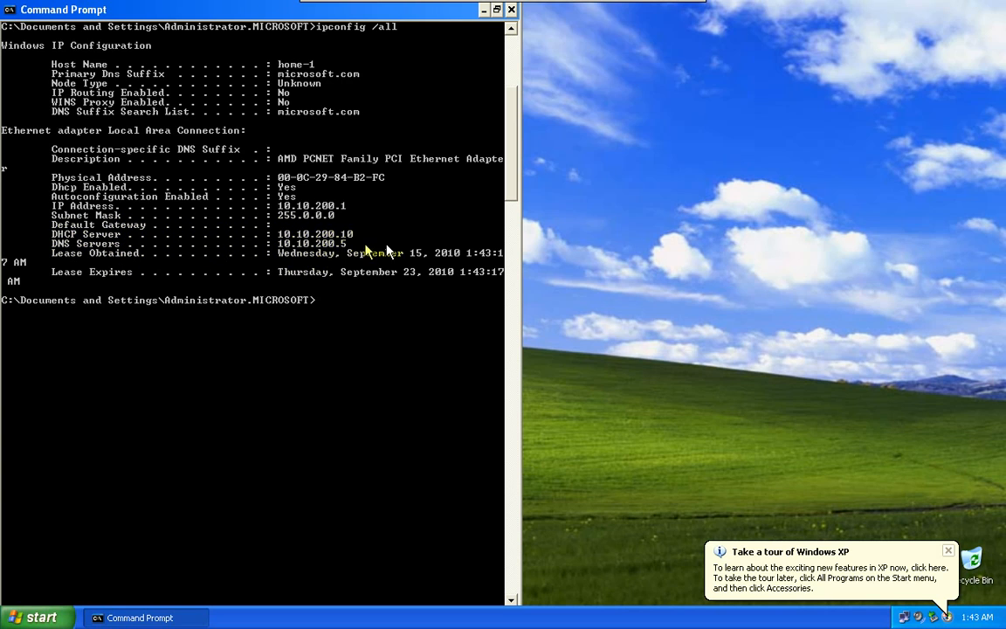
{"action": "scroll", "coordinate": [288, 378], "scroll_direction": "down", "scroll_amount": 4}
{"action": "scroll", "coordinate": [282, 363], "scroll_direction": "up", "scroll_amount": 6}
{"action": "scroll", "coordinate": [282, 363], "scroll_direction": "up", "scroll_amount": 1}
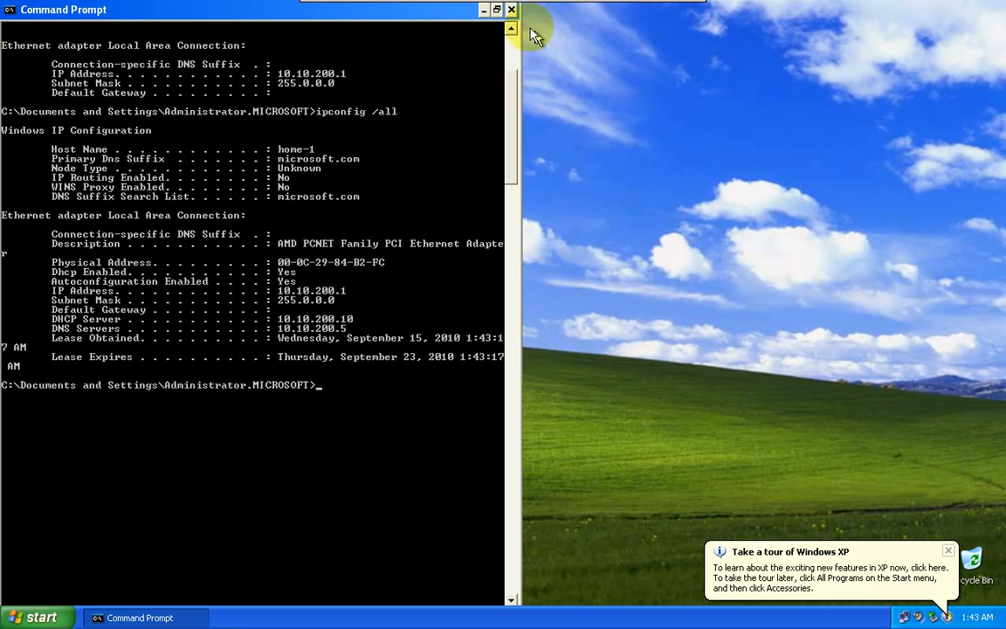
- Close Command Prompt, switch back to the Windows Server 2003 virtual machine and exit full-screen mode
{"action": "left_click", "coordinate": [511, 10]}
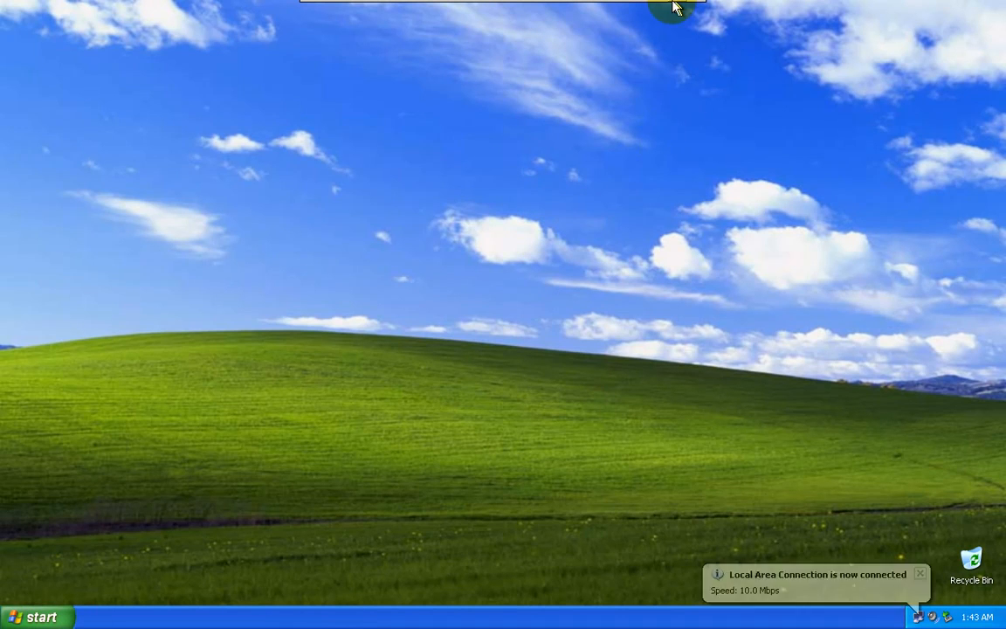
{"action": "left_click", "coordinate": [622, 8]}
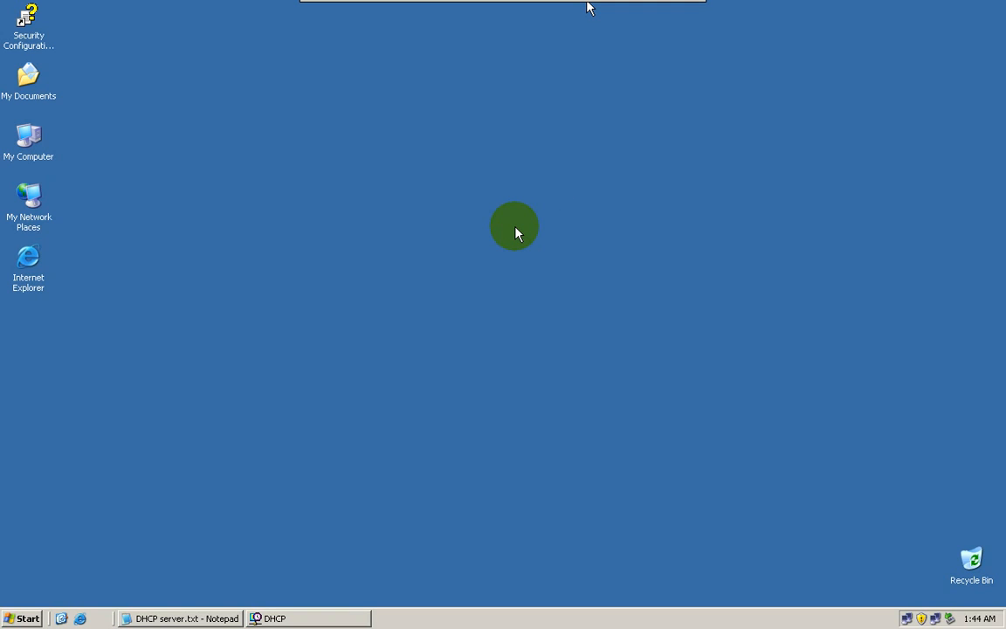
{"action": "key", "text": "ctrl+alt+Return"}
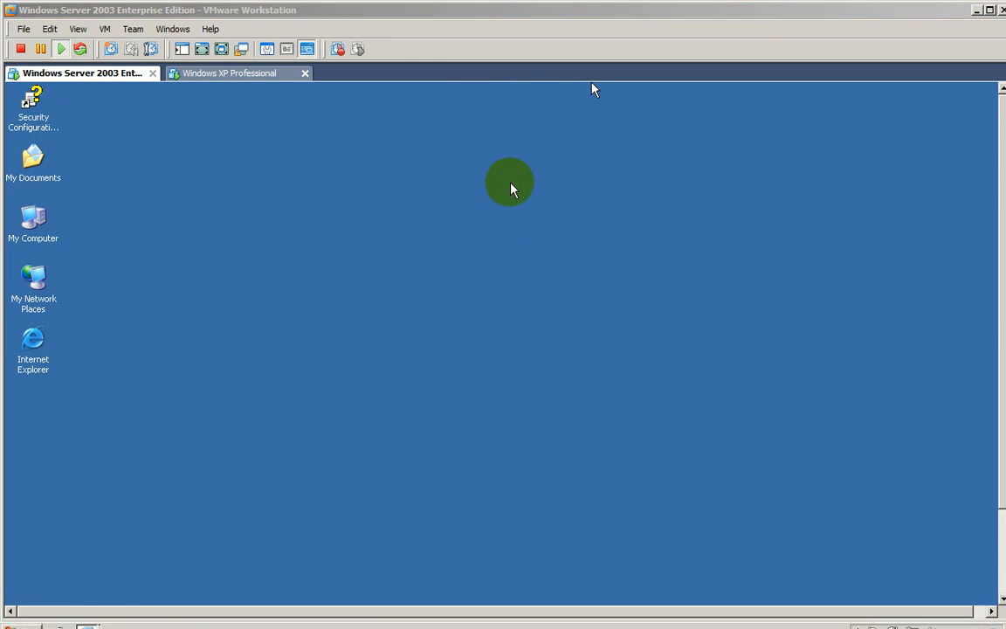
{"action": "key", "text": "super"}
{"action": "left_click", "coordinate": [730, 617]}
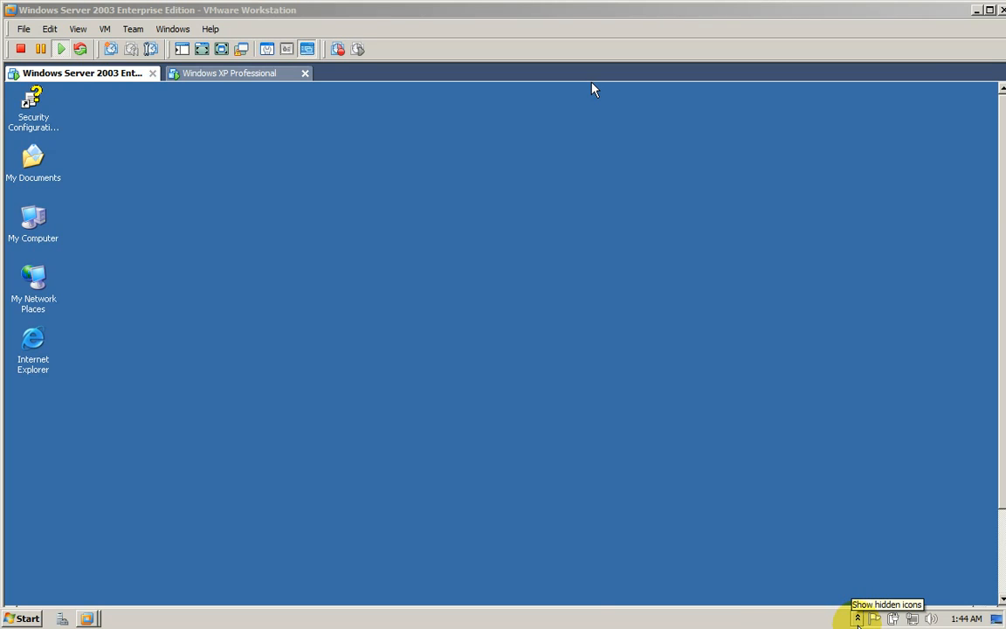
{"action": "left_click", "coordinate": [858, 619]}
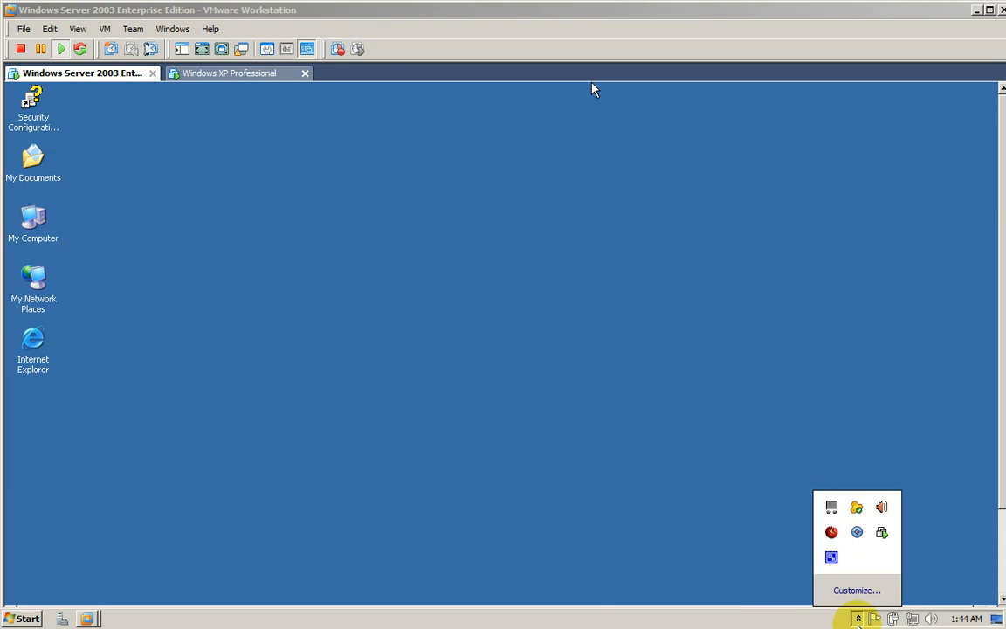
{"action": "right_click", "coordinate": [832, 563]}
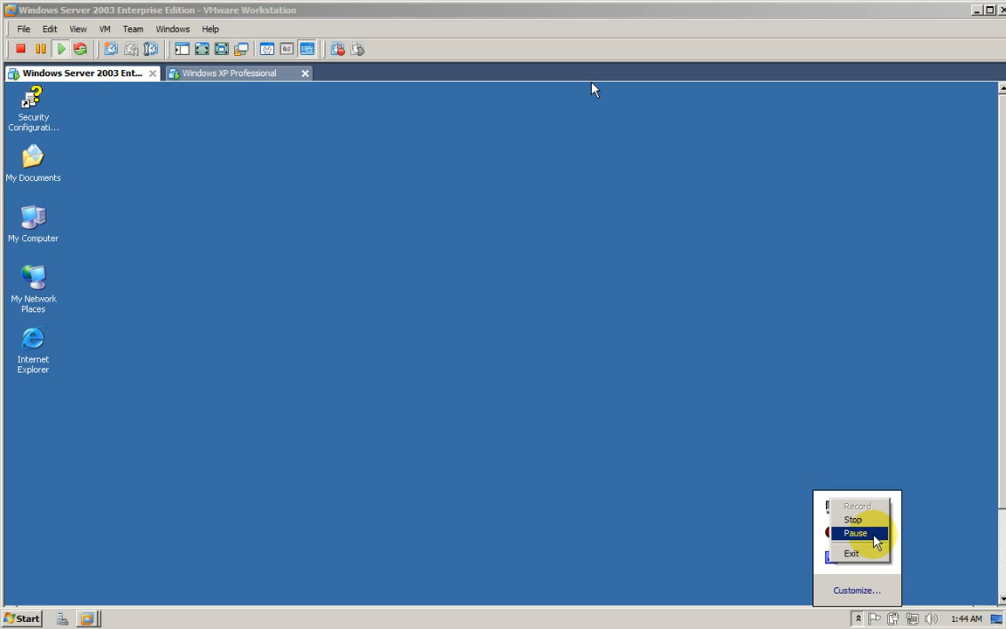